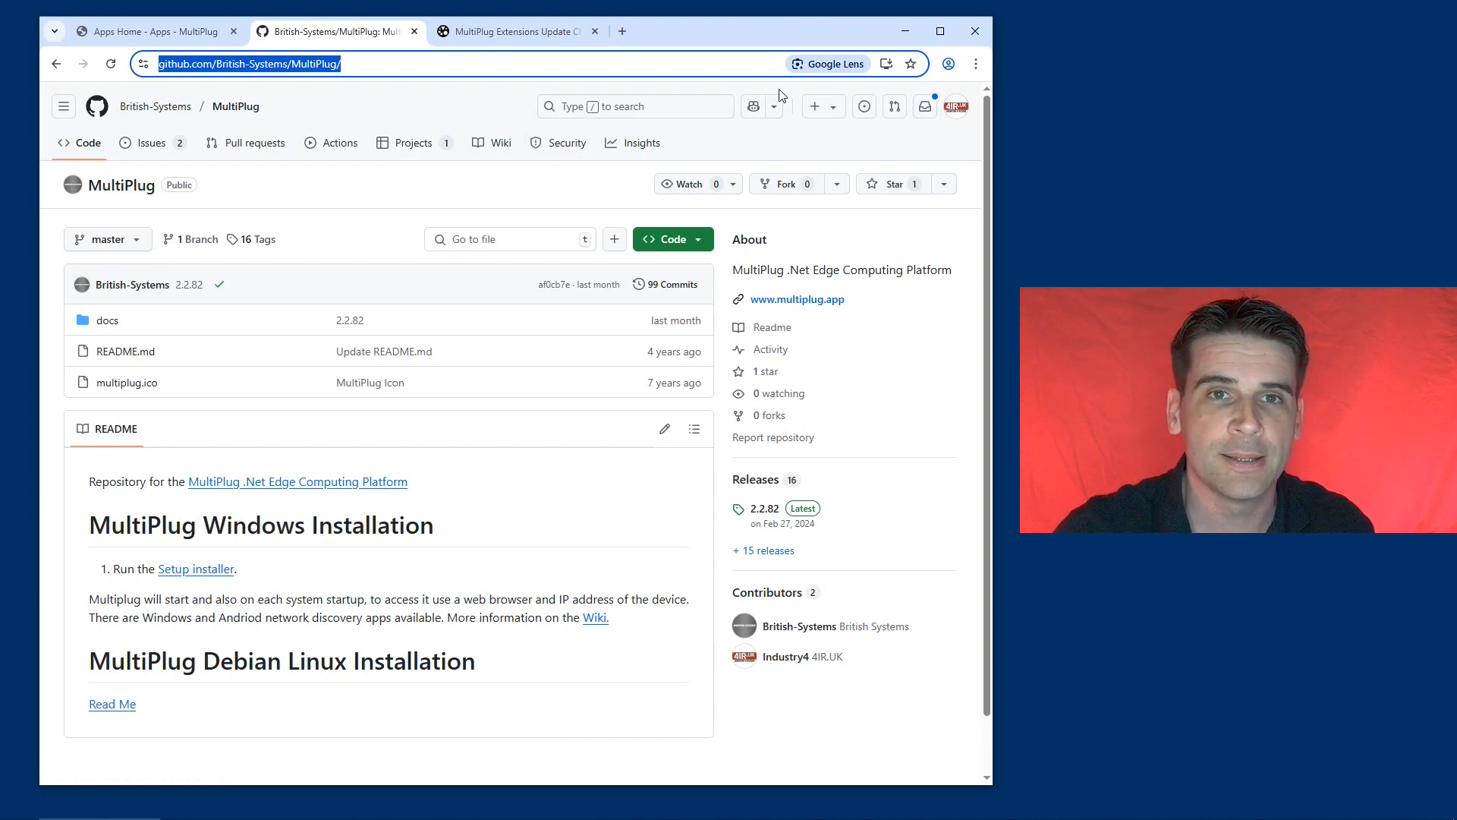
# - Download MultiPlug.Core.nupkg from the 2.2.82 release assets of the British-Systems/MultiPlug repository
pyautogui.click(380, 64)
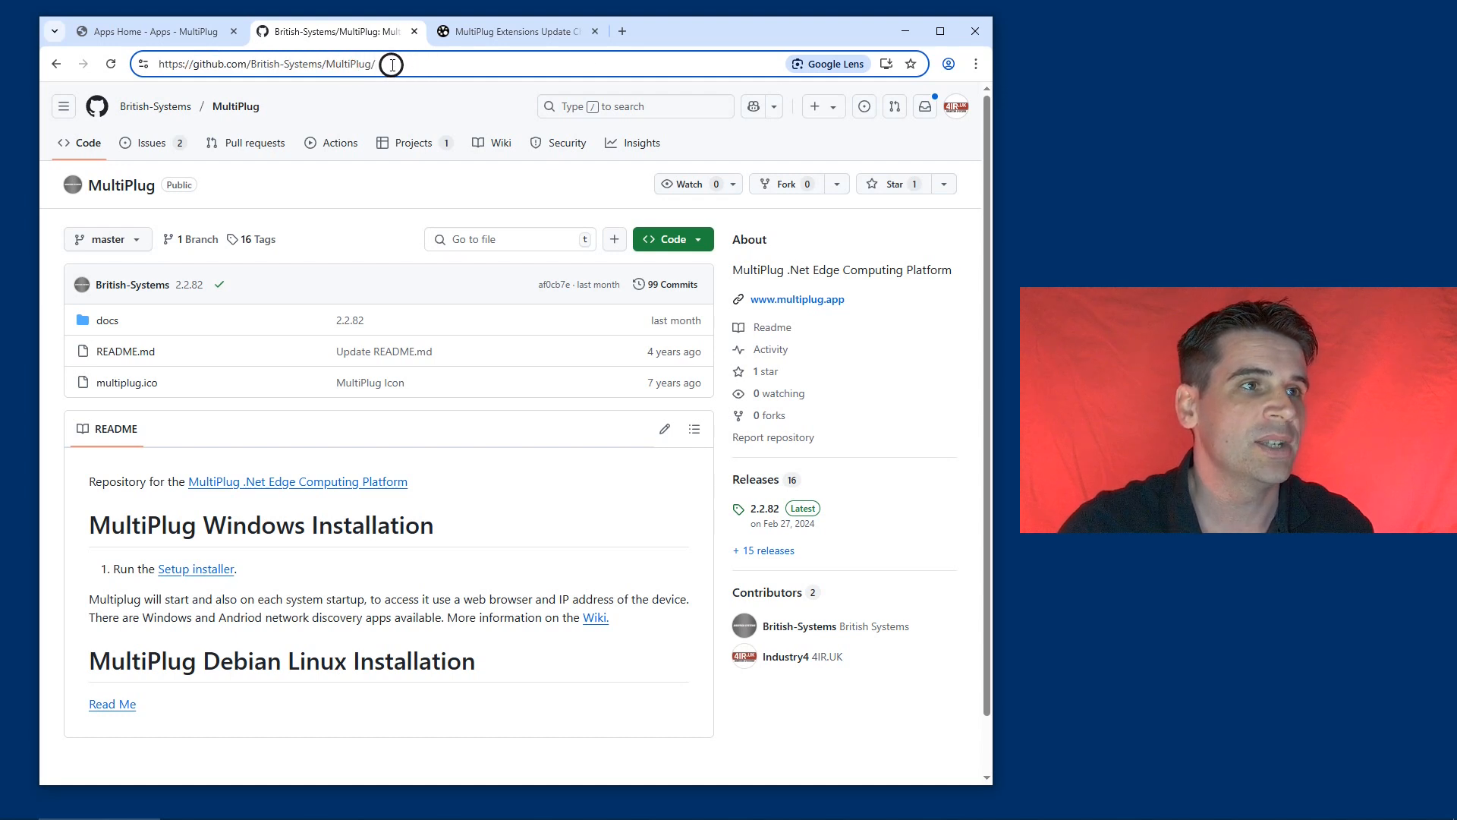
pyautogui.moveTo(394, 64); pyautogui.dragTo(153, 64)
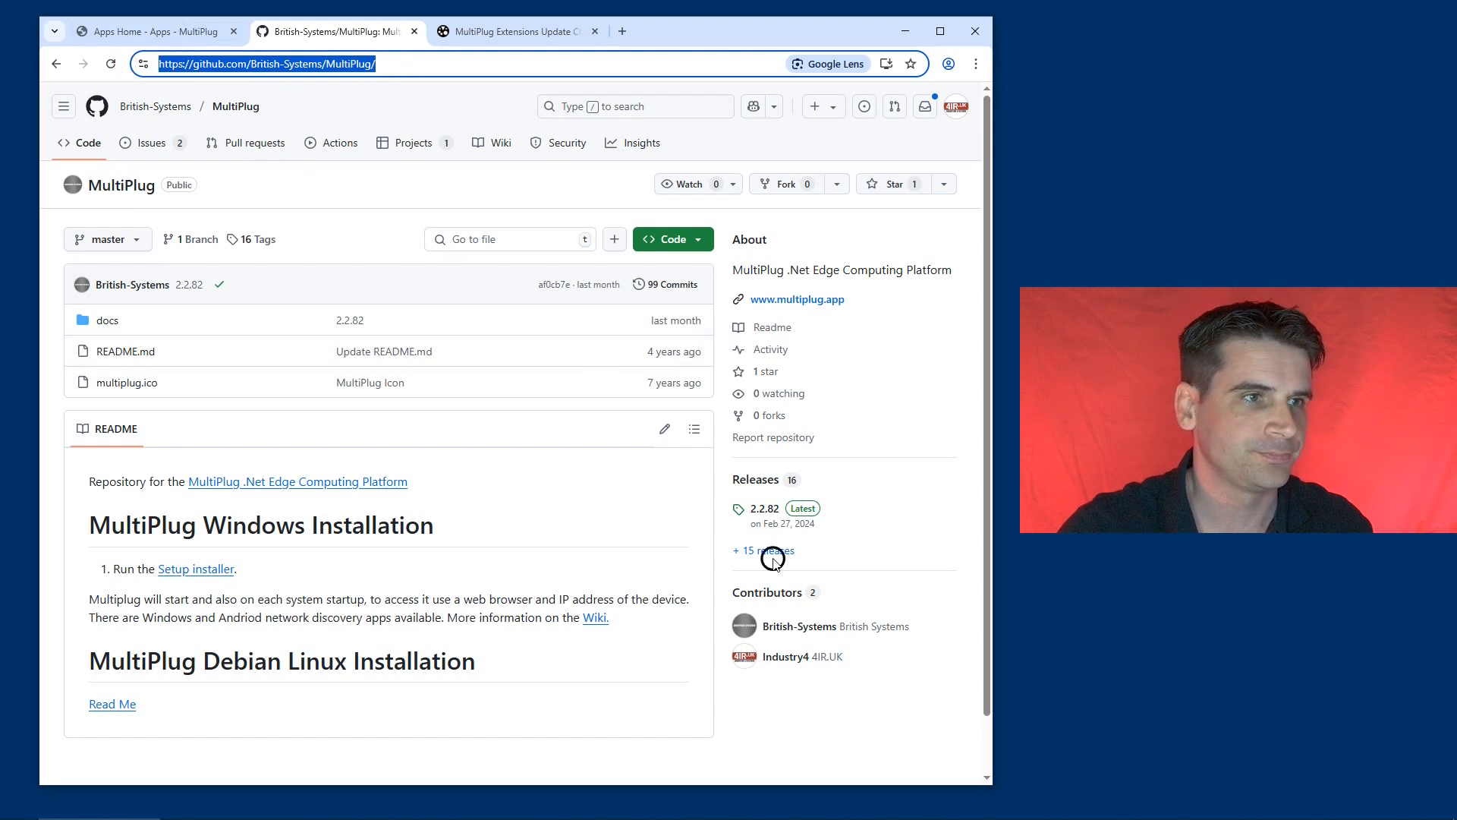
pyautogui.click(756, 479)
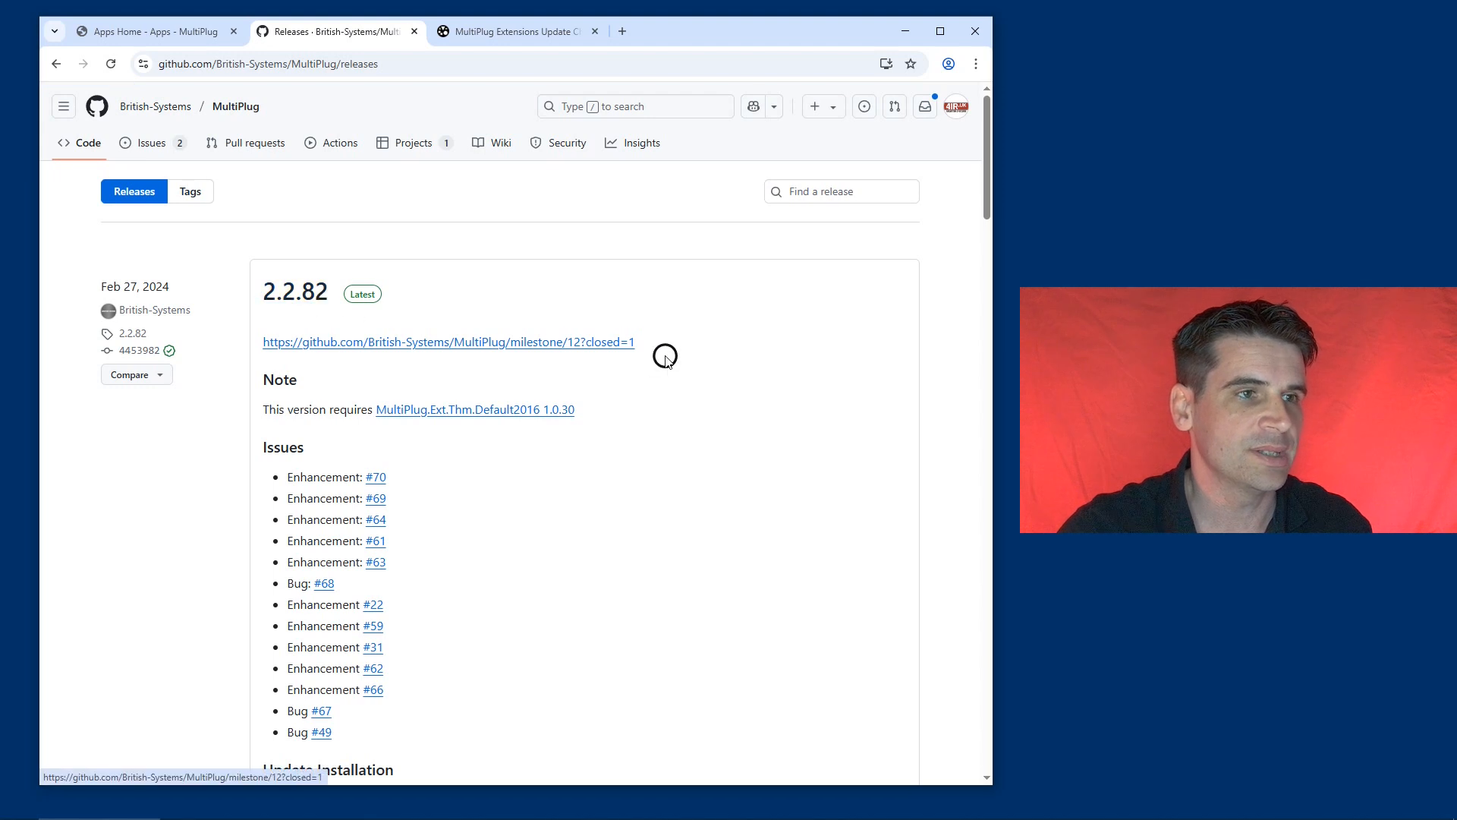
pyautogui.scroll(-2, 641, 479)
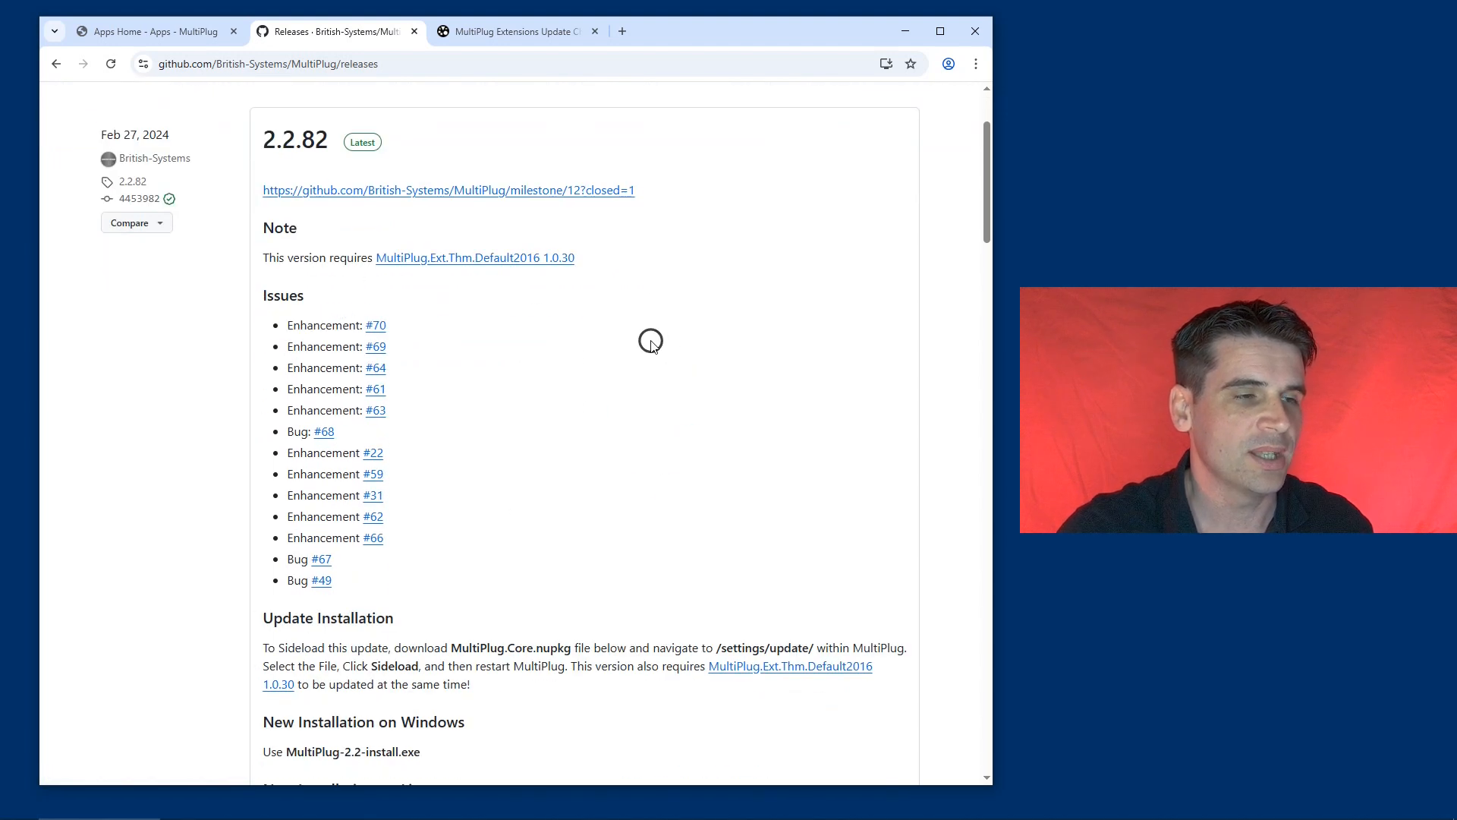
pyautogui.scroll(-5, 654, 347)
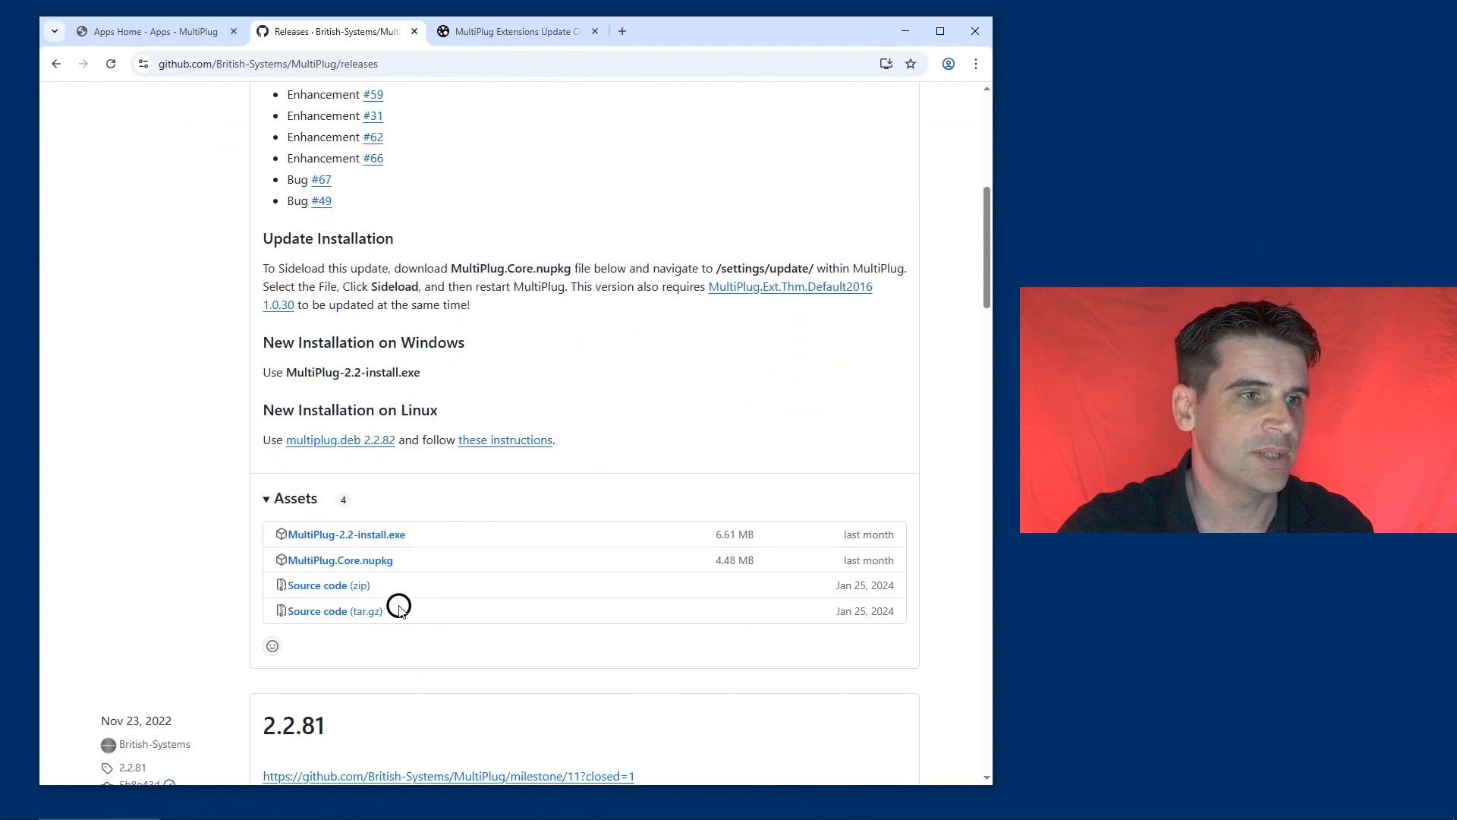
pyautogui.click(369, 566)
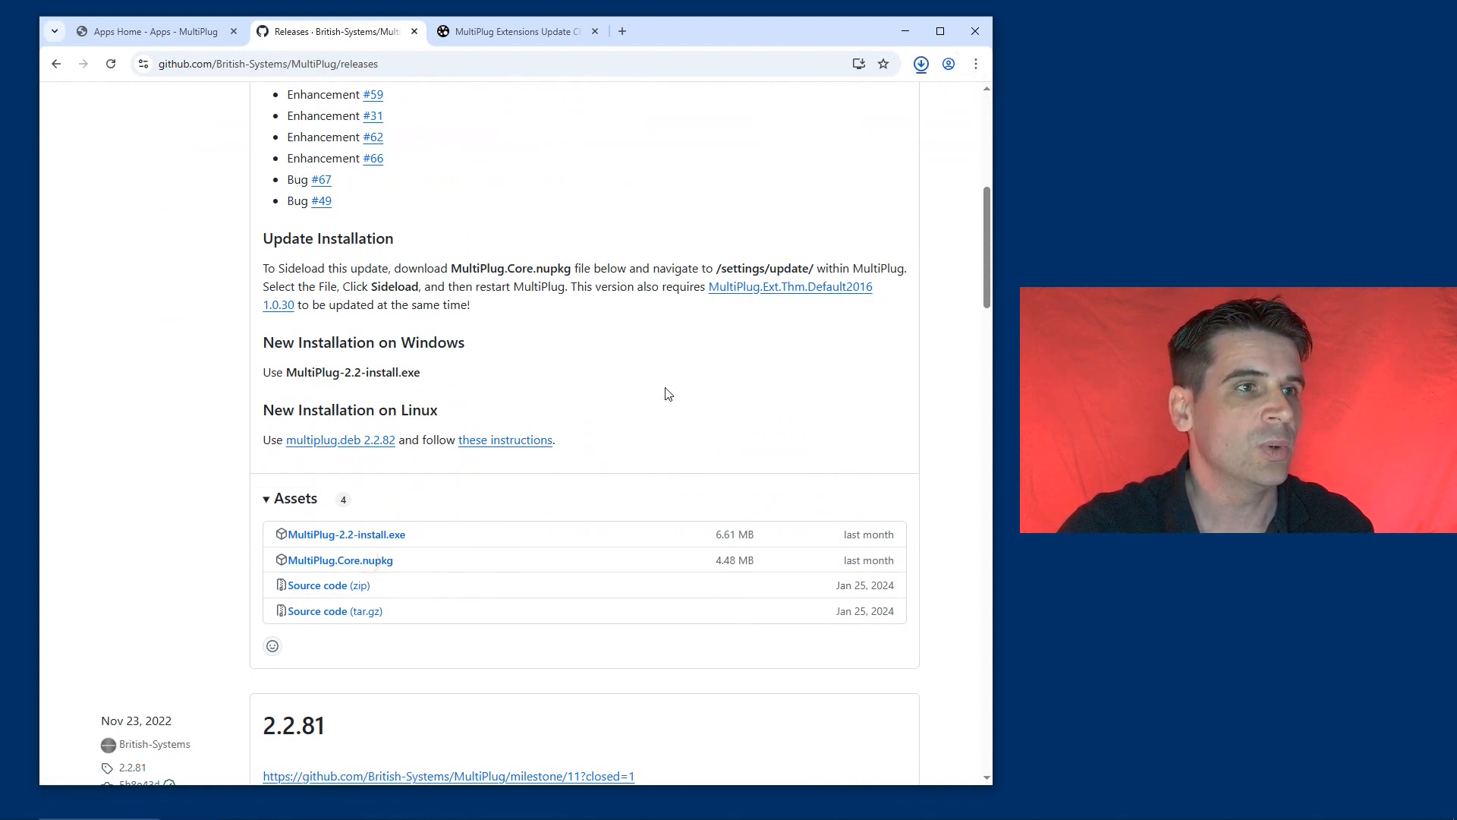
# - Follow the release notes' link to the required Default2016 theme release and download MultiPlug.Ext.Thm.Default2016.1.0.30.nupkg
pyautogui.scroll(3, 668, 393)
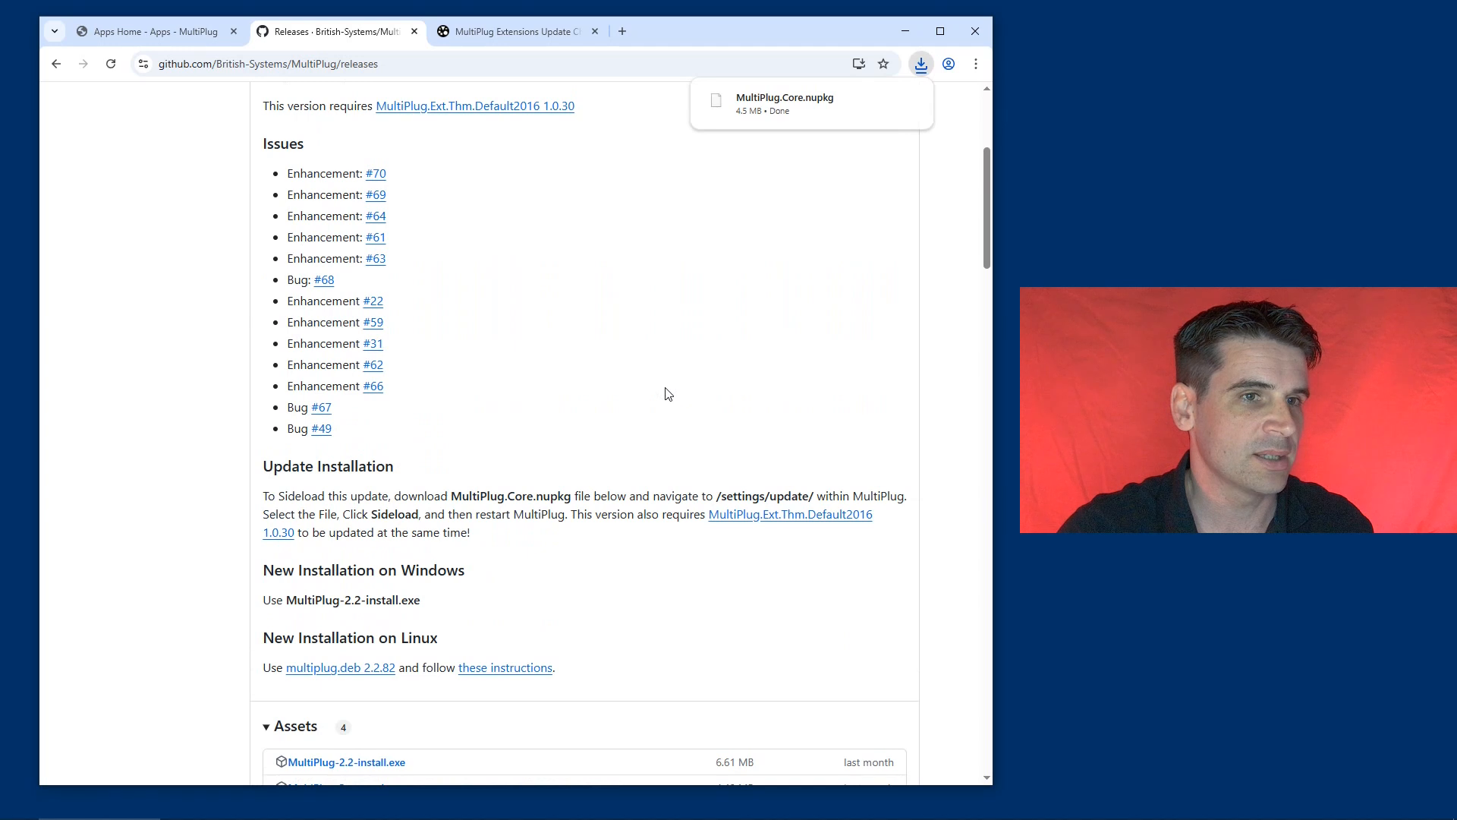
pyautogui.click(762, 518)
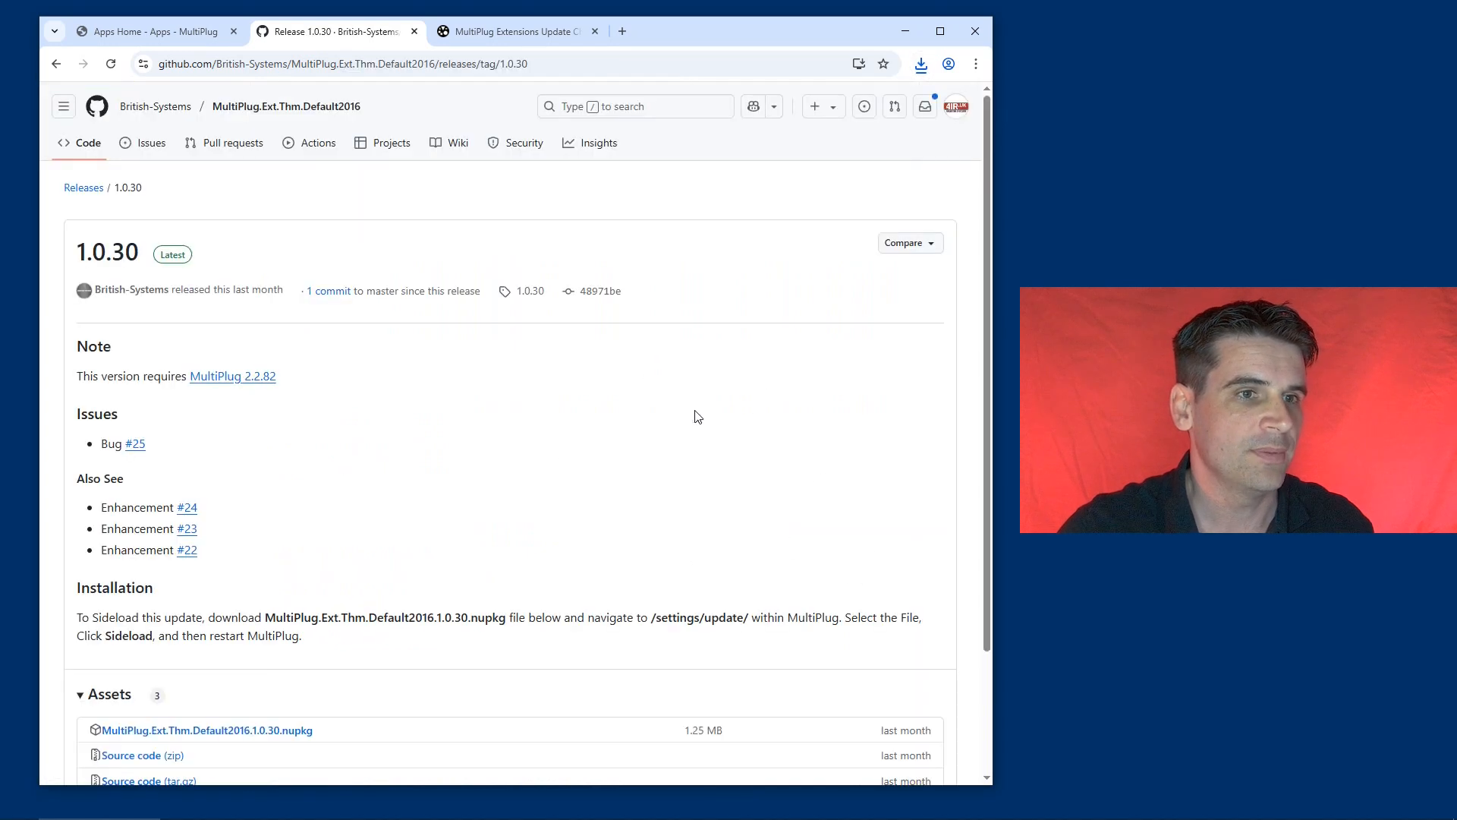
pyautogui.scroll(-2, 455, 387)
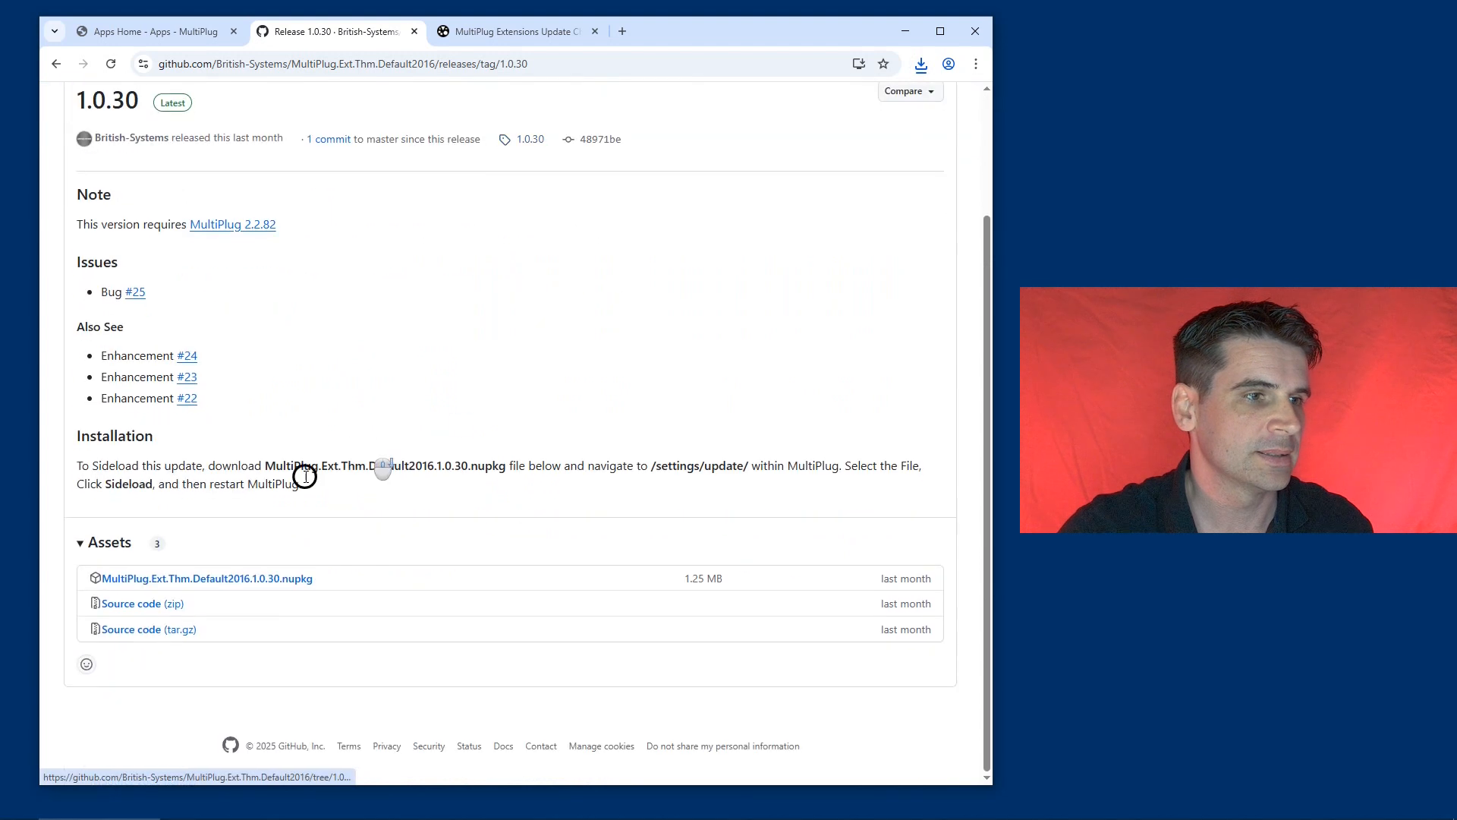
pyautogui.click(256, 580)
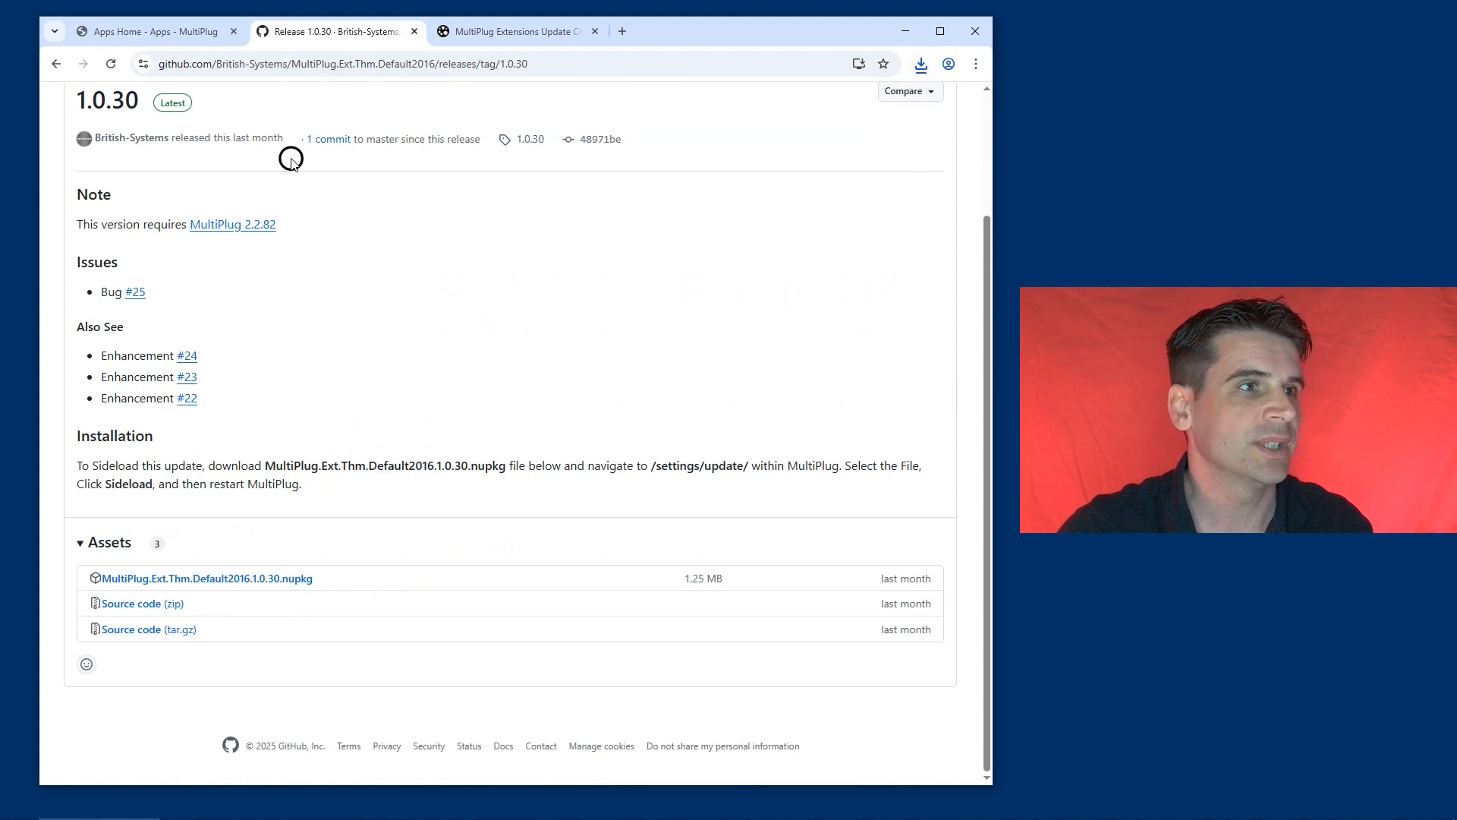
# - Go to the update page in the MultiPlug device's settings and sideload MultiPlug.Ext.Thm.Default2016.1.0.30.nupkg
pyautogui.click(163, 30)
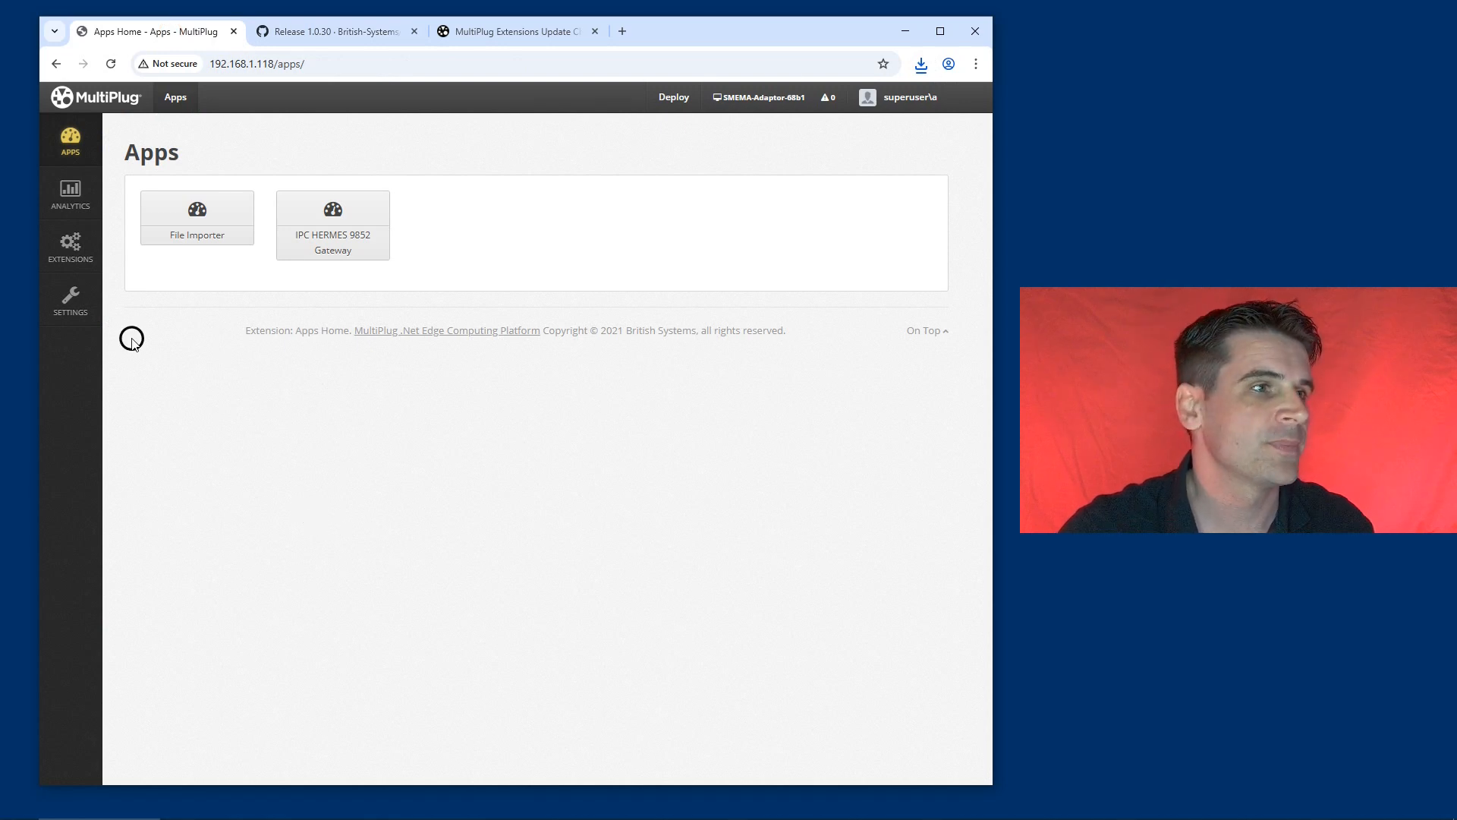
pyautogui.click(71, 298)
pyautogui.click(180, 368)
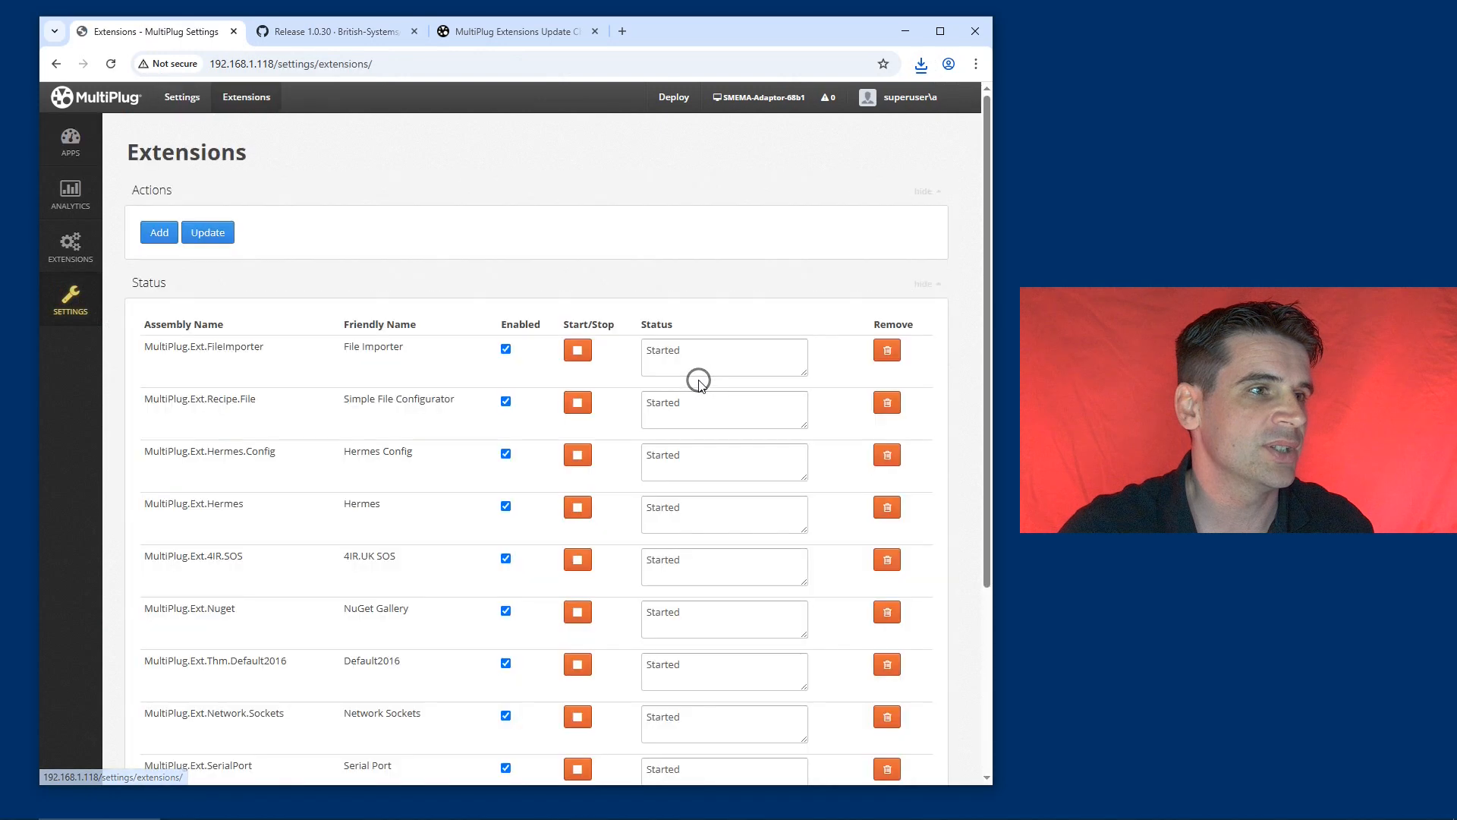
pyautogui.click(214, 231)
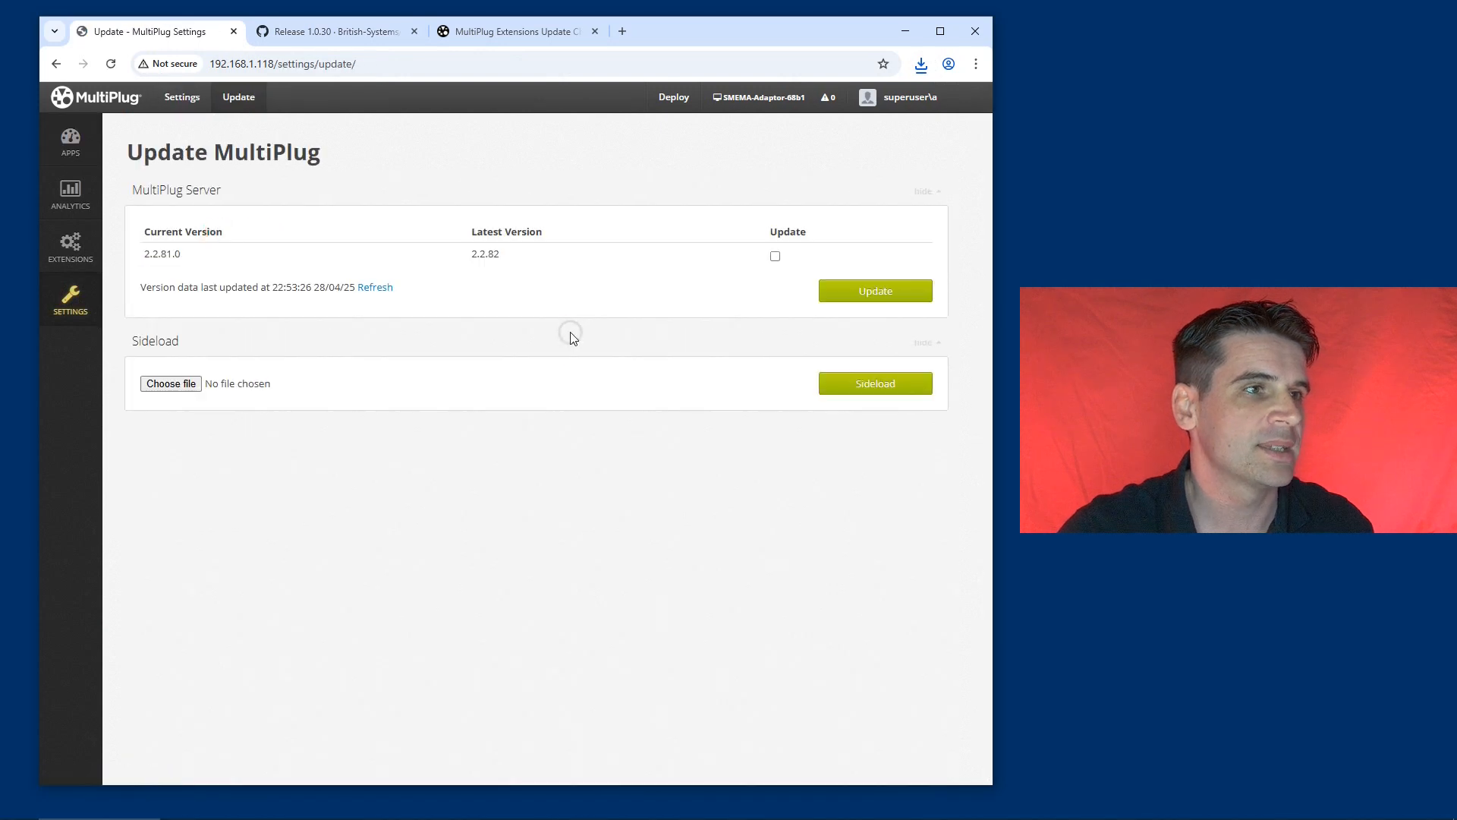
pyautogui.click(171, 384)
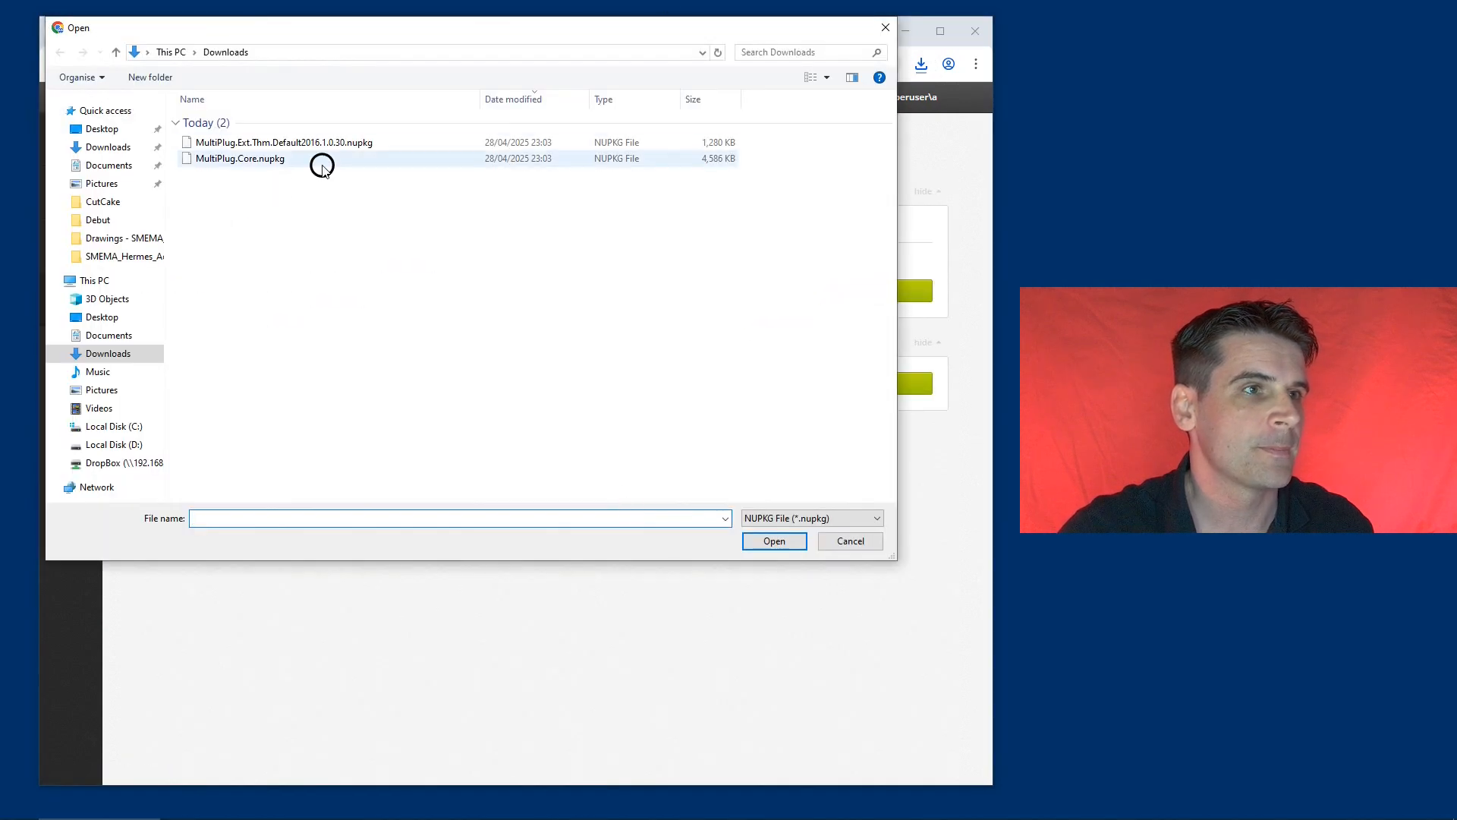
pyautogui.doubleClick(270, 144)
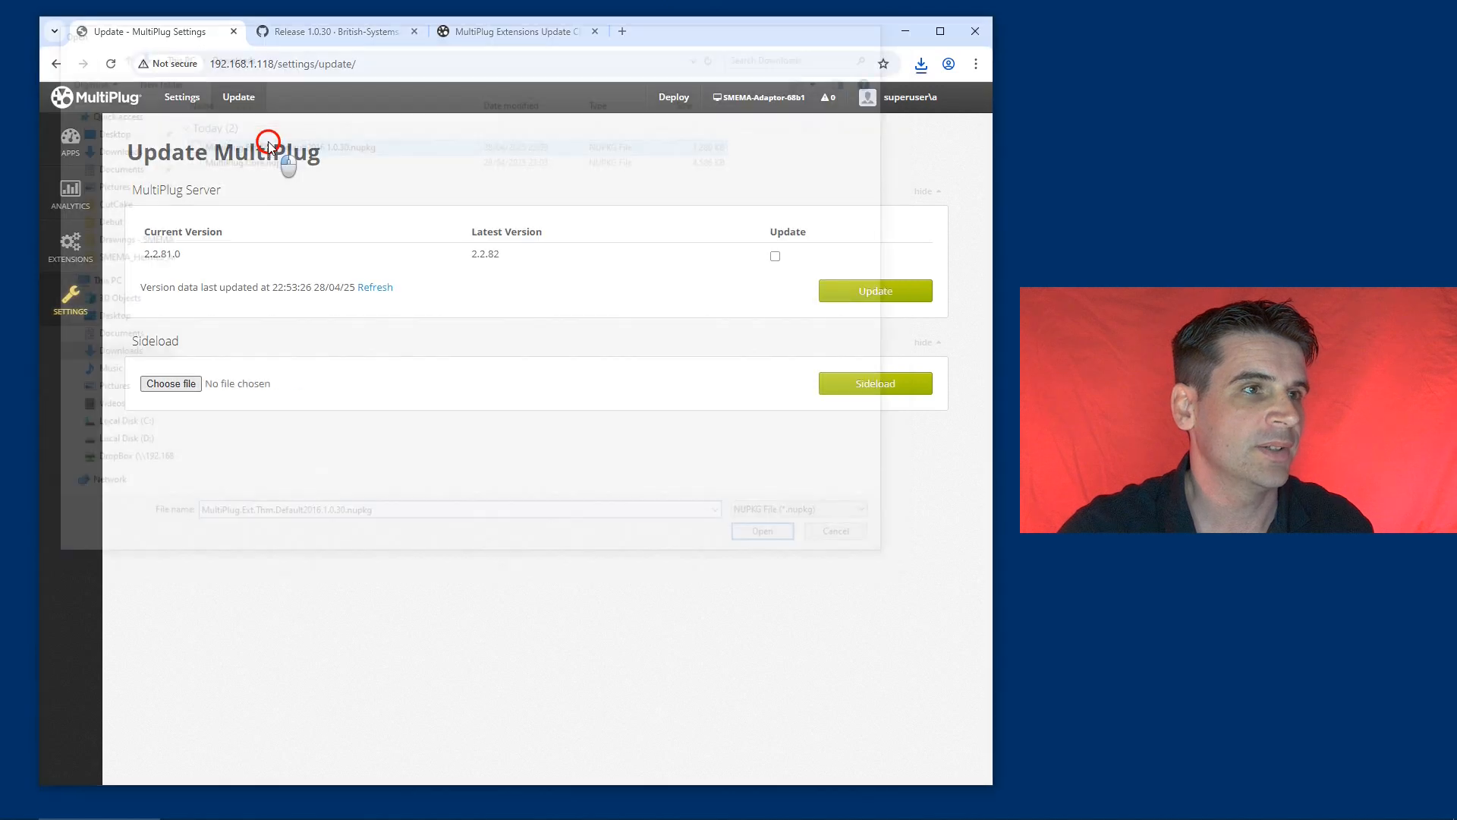
pyautogui.click(874, 381)
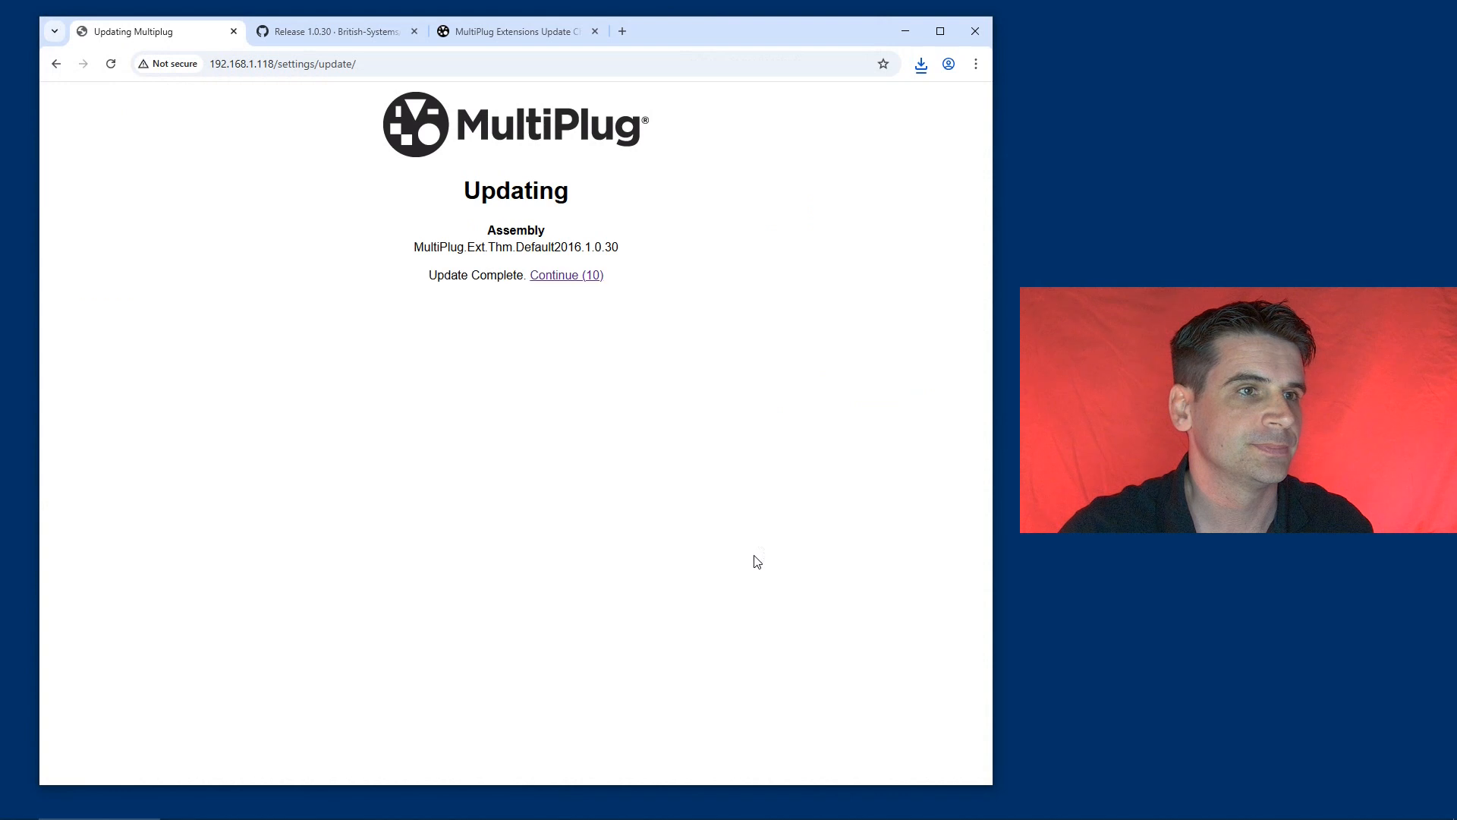
pyautogui.click(579, 275)
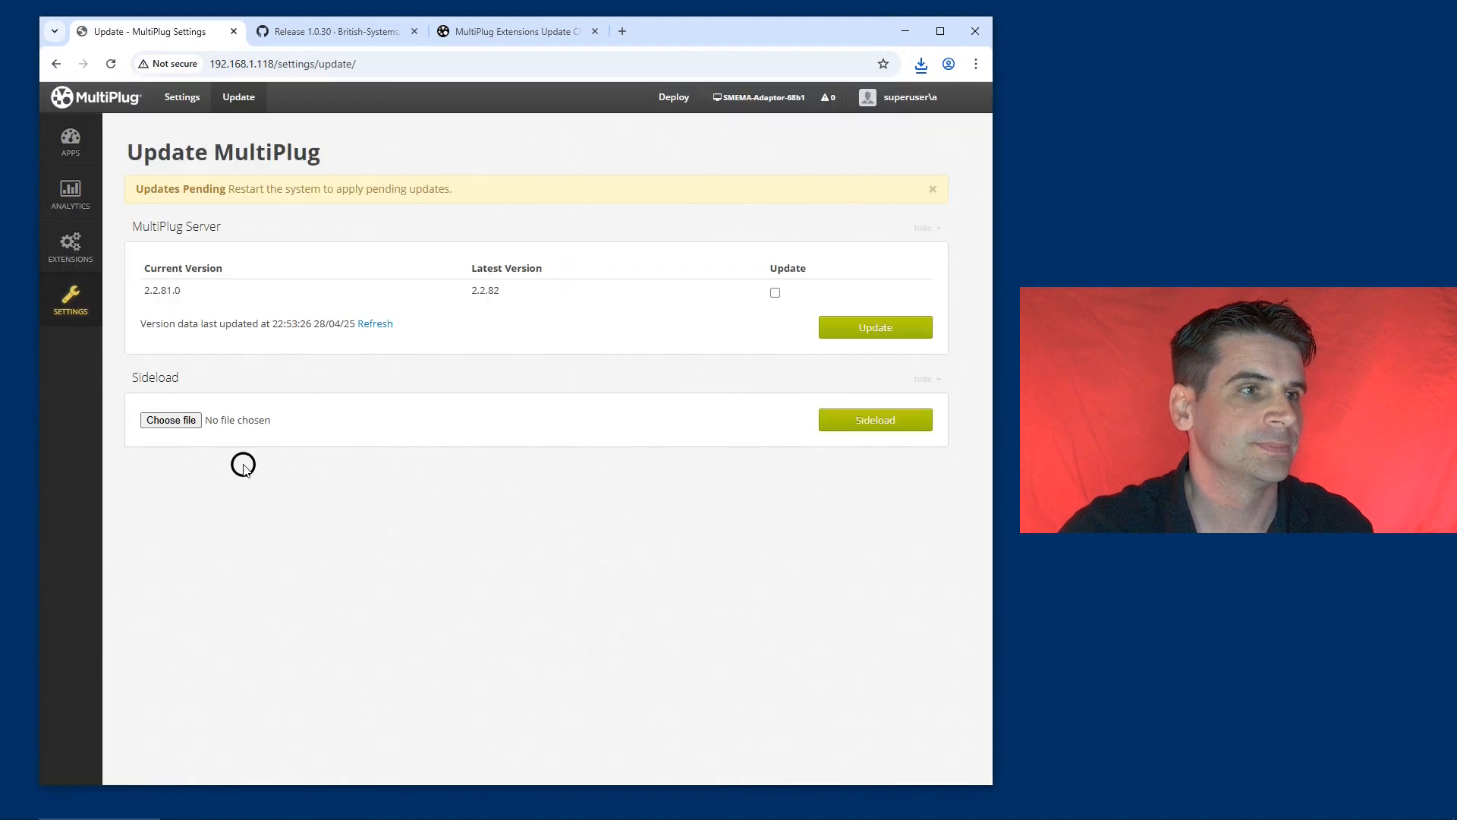
# - Sideload MultiPlug.Core.nupkg from the Downloads folder as a second update
pyautogui.click(171, 420)
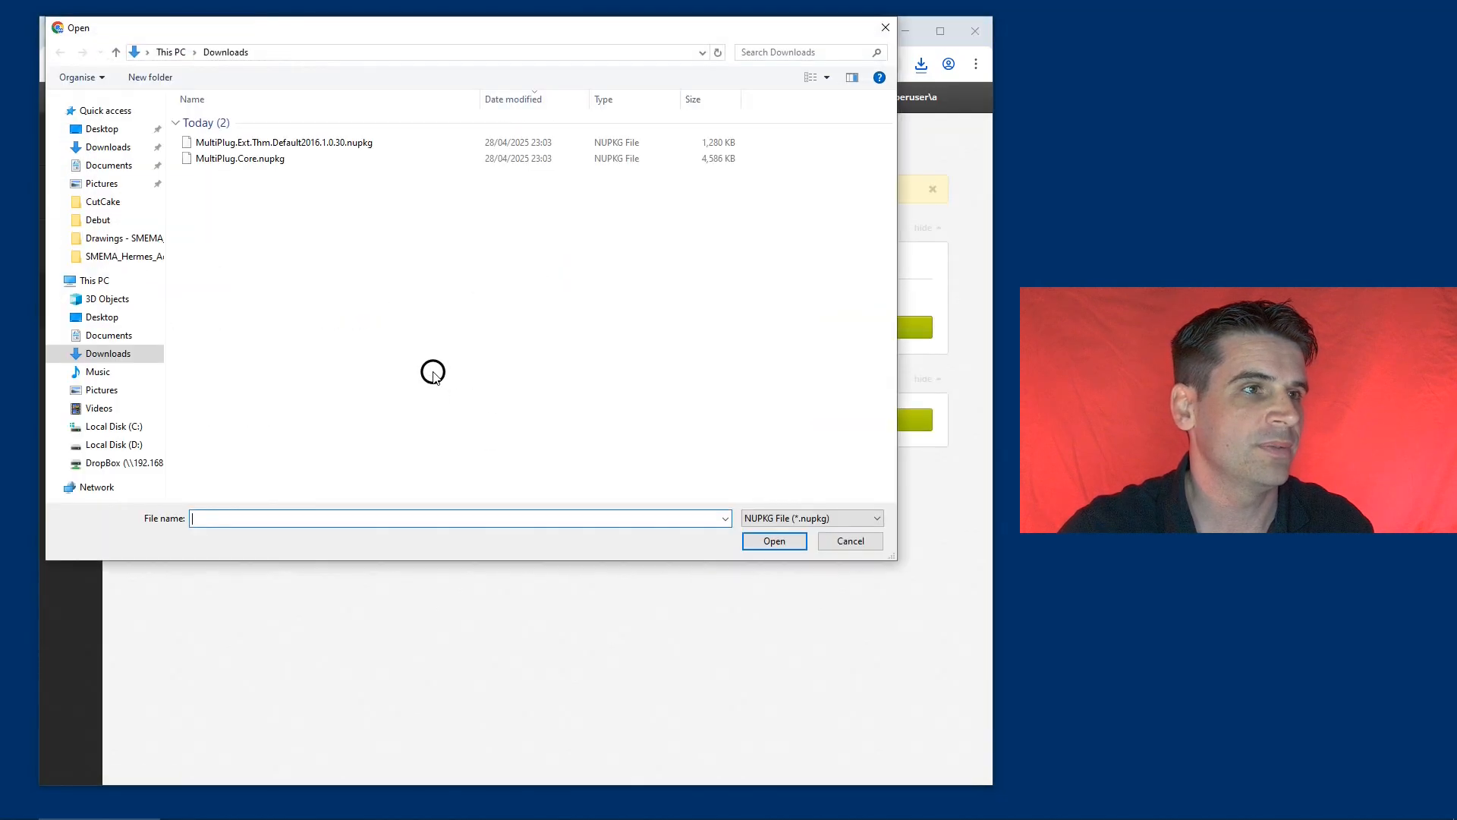
pyautogui.doubleClick(253, 158)
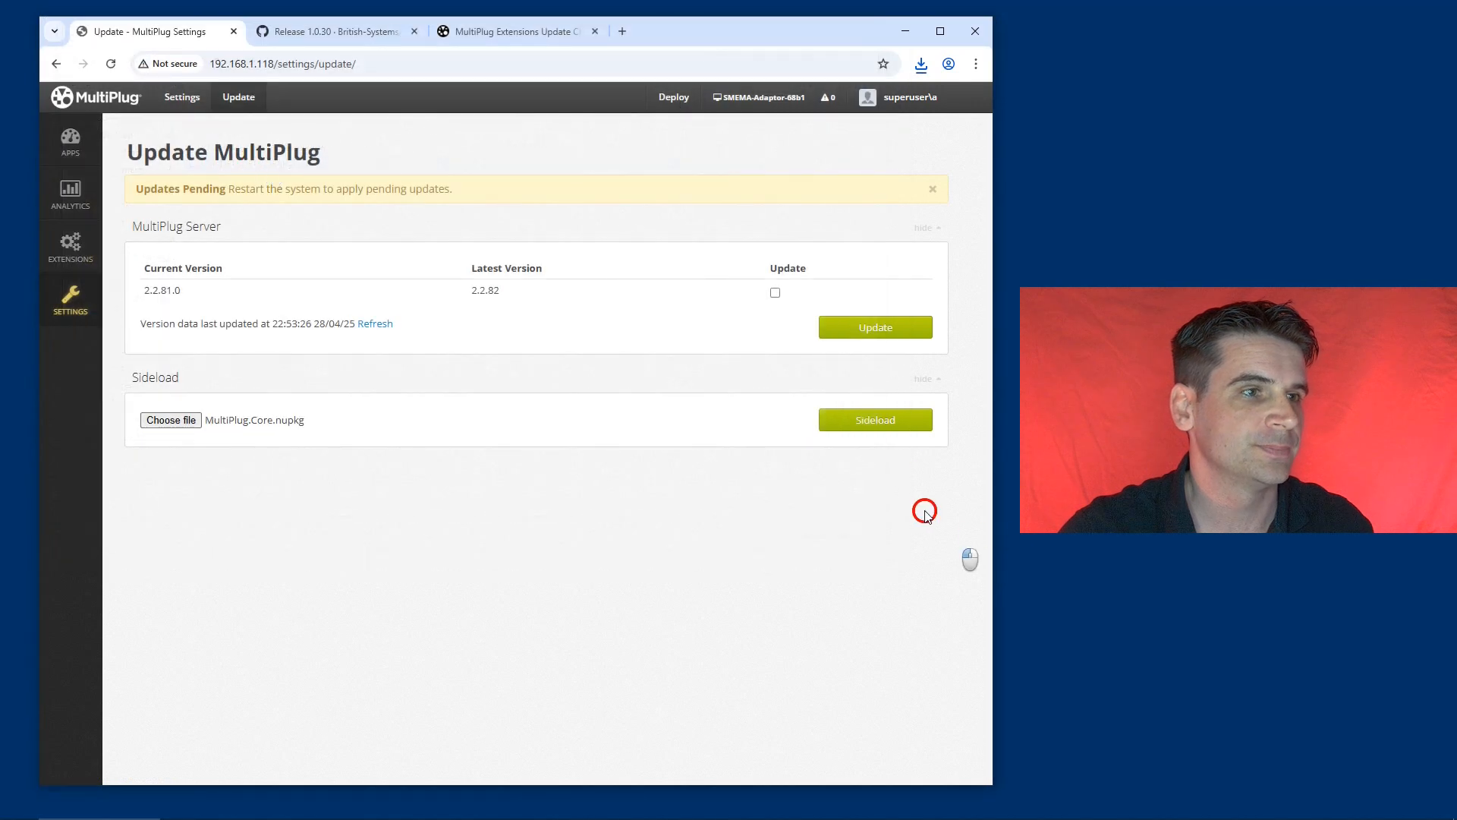
pyautogui.click(880, 420)
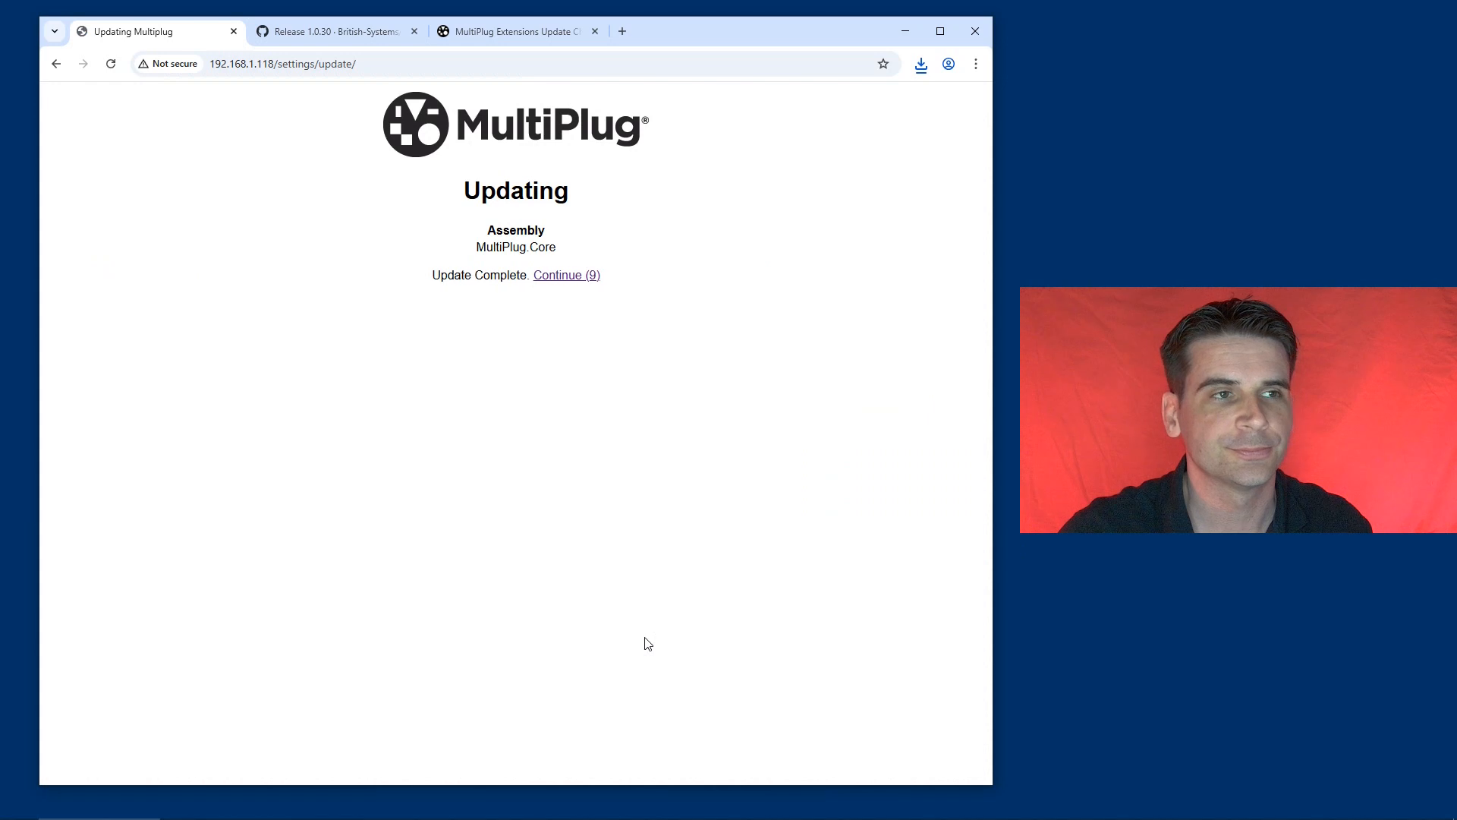
pyautogui.click(569, 277)
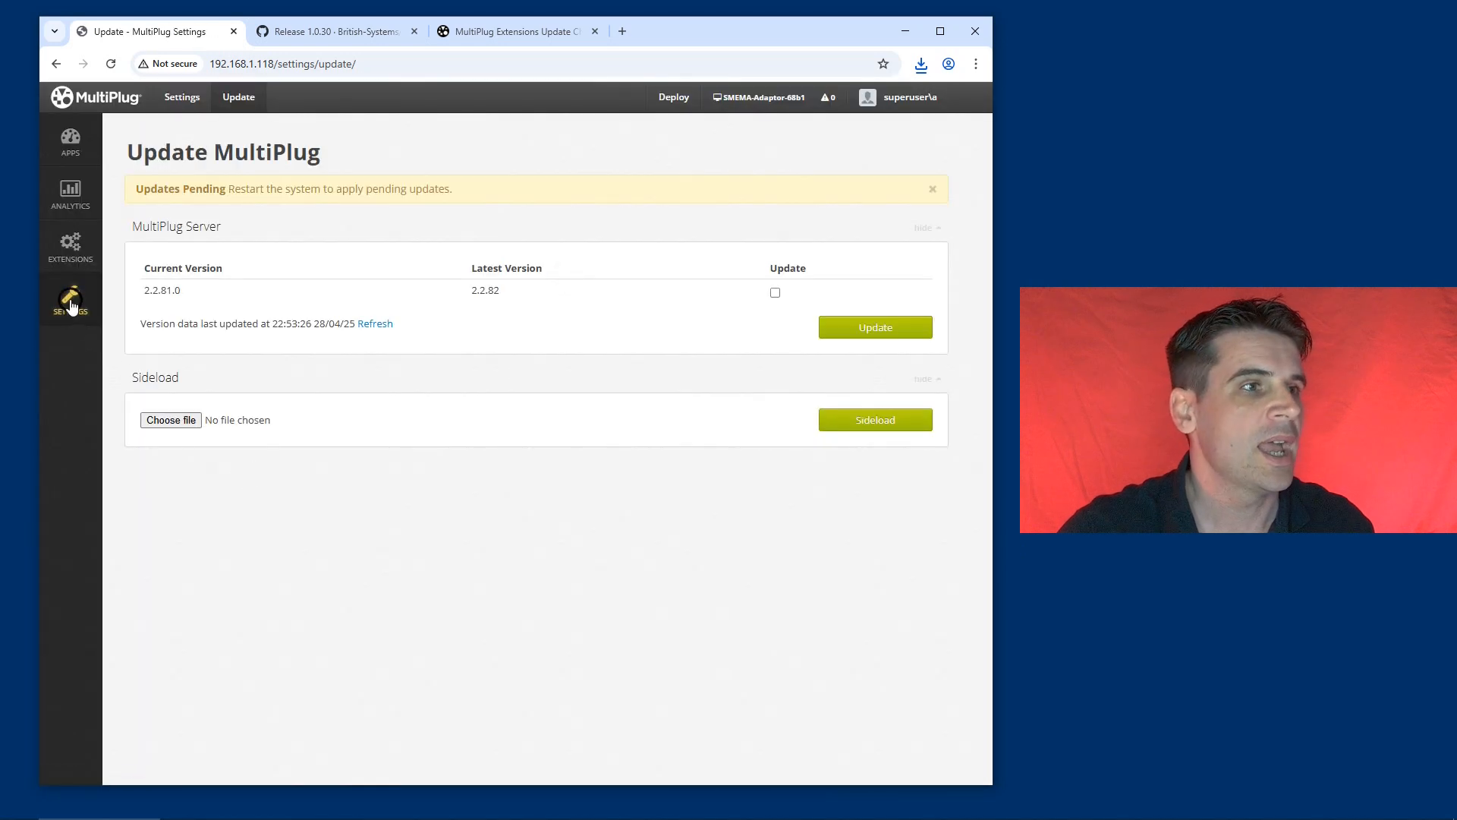
# - Restart the MultiPlug system from the settings overview to apply the pending updates
pyautogui.moveTo(70, 300)
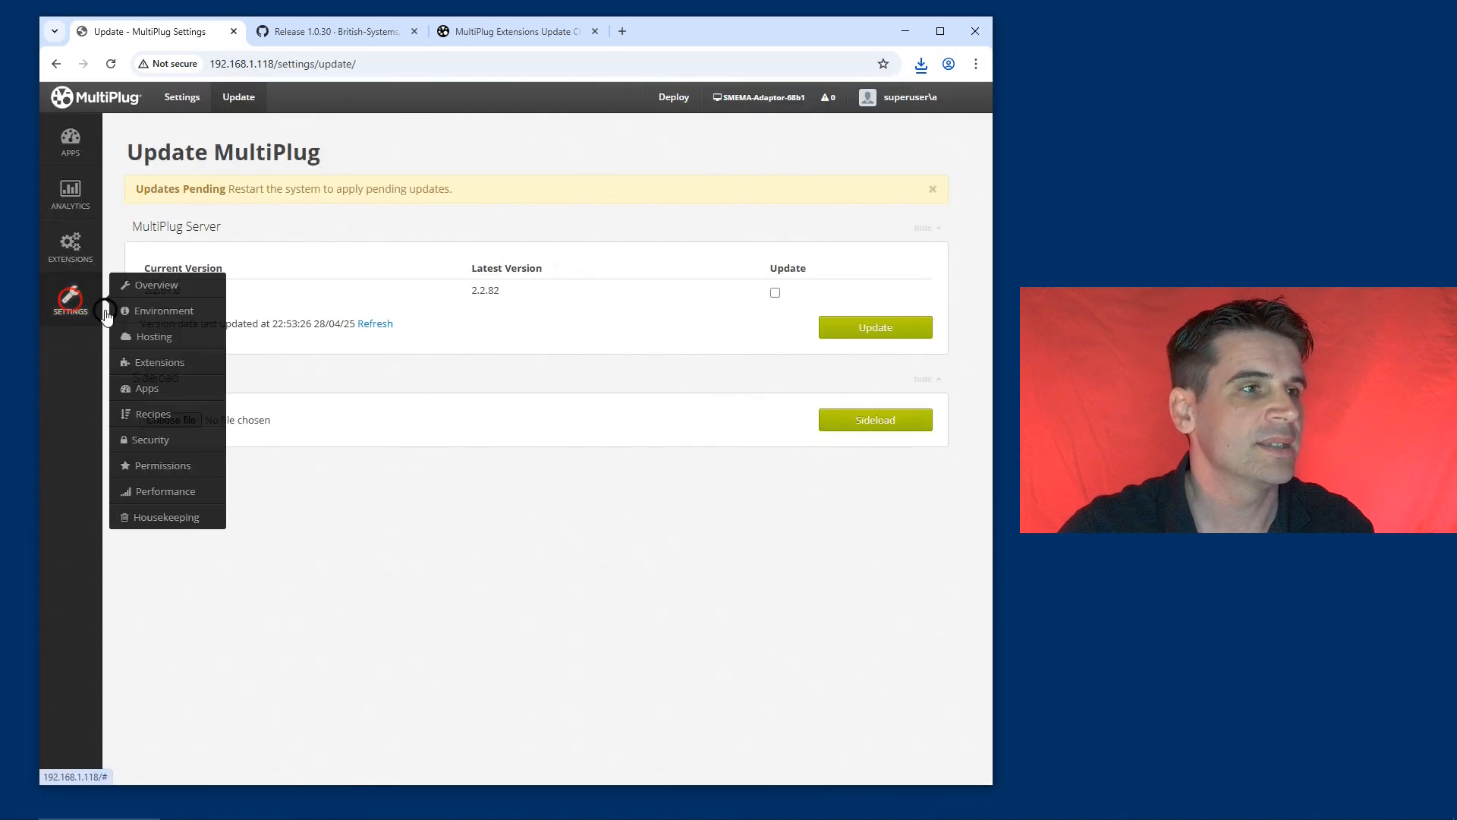
pyautogui.click(174, 289)
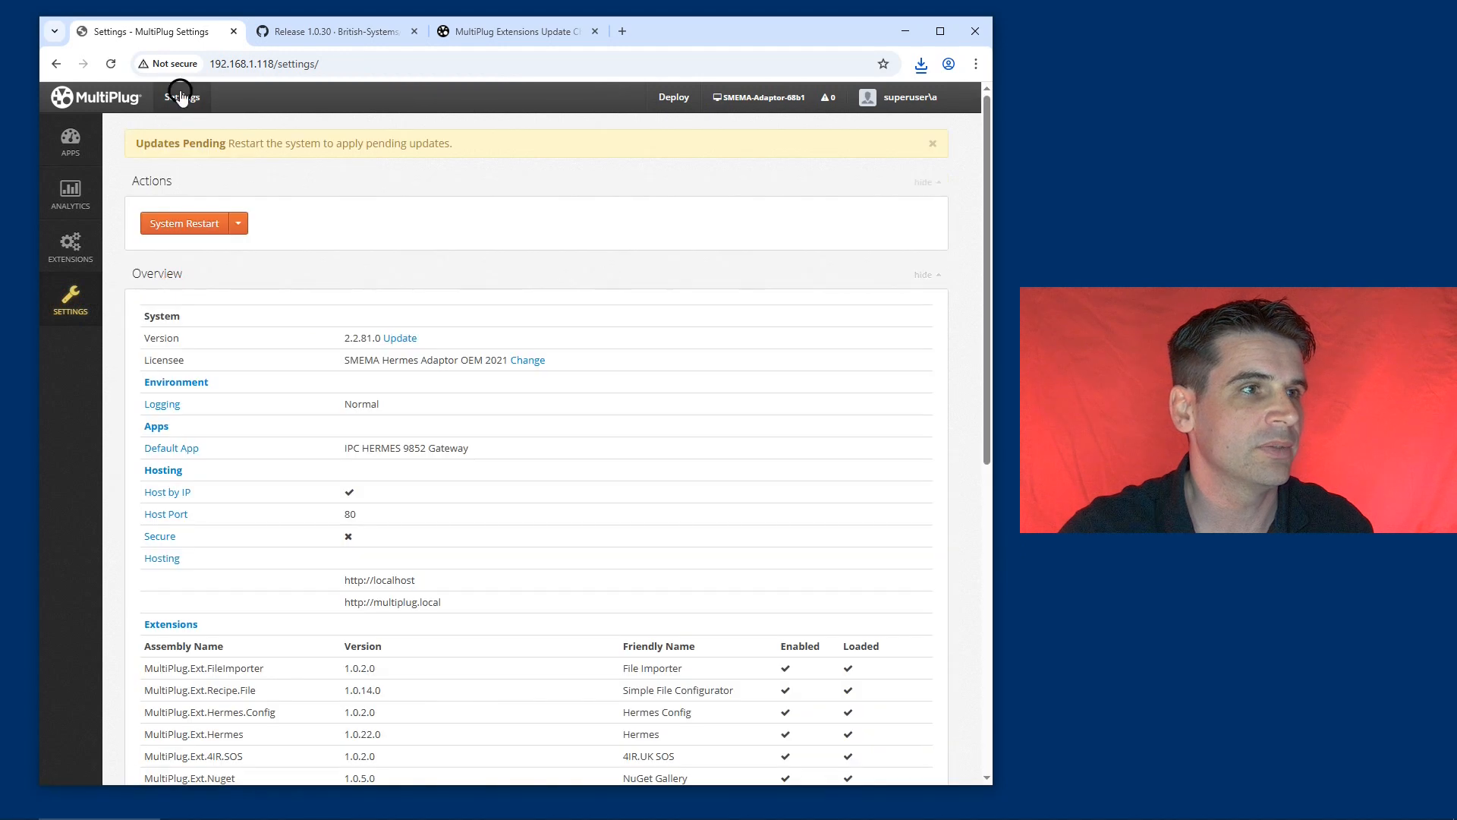
pyautogui.click(180, 223)
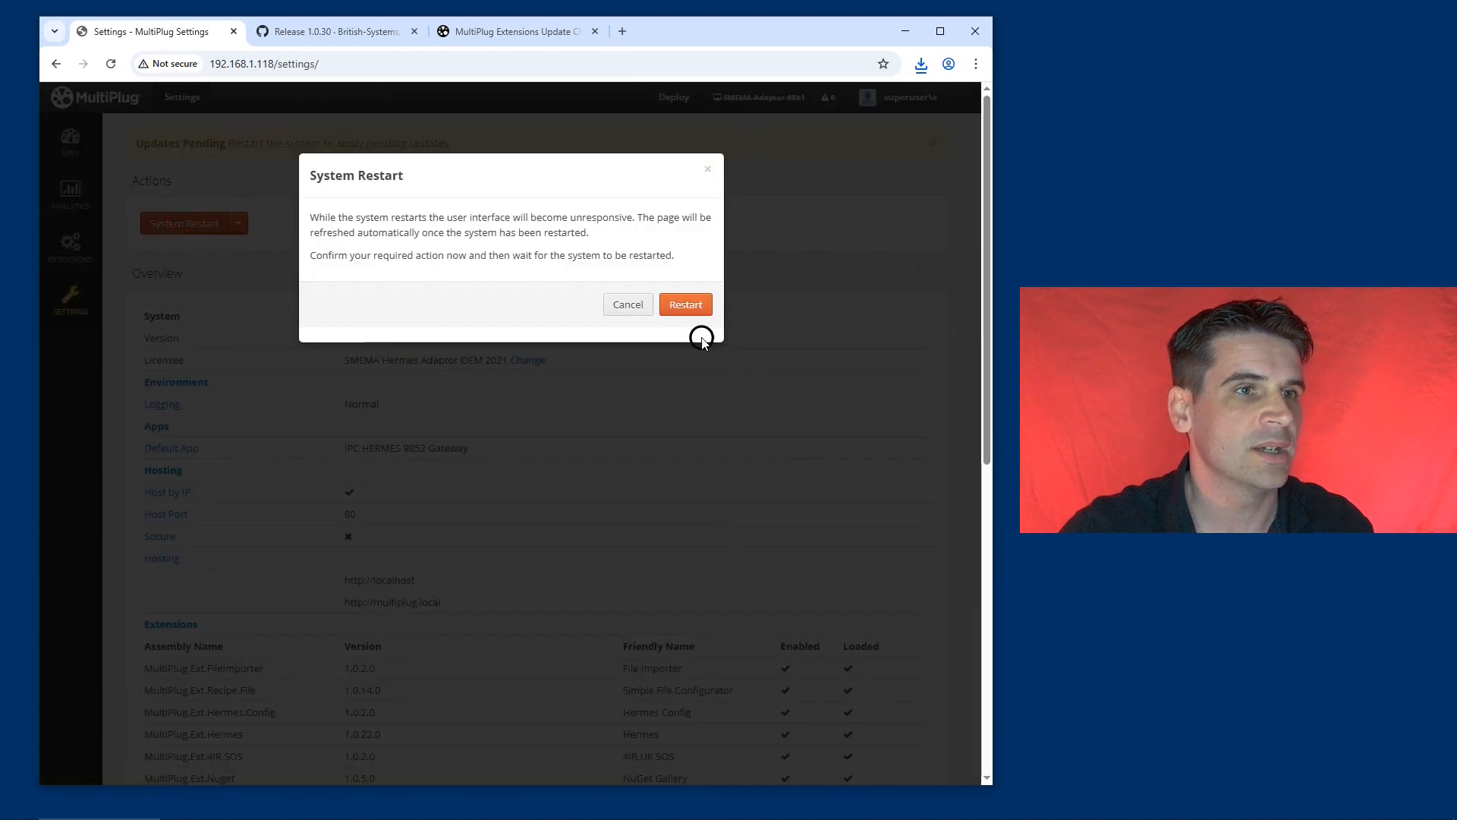
pyautogui.click(683, 302)
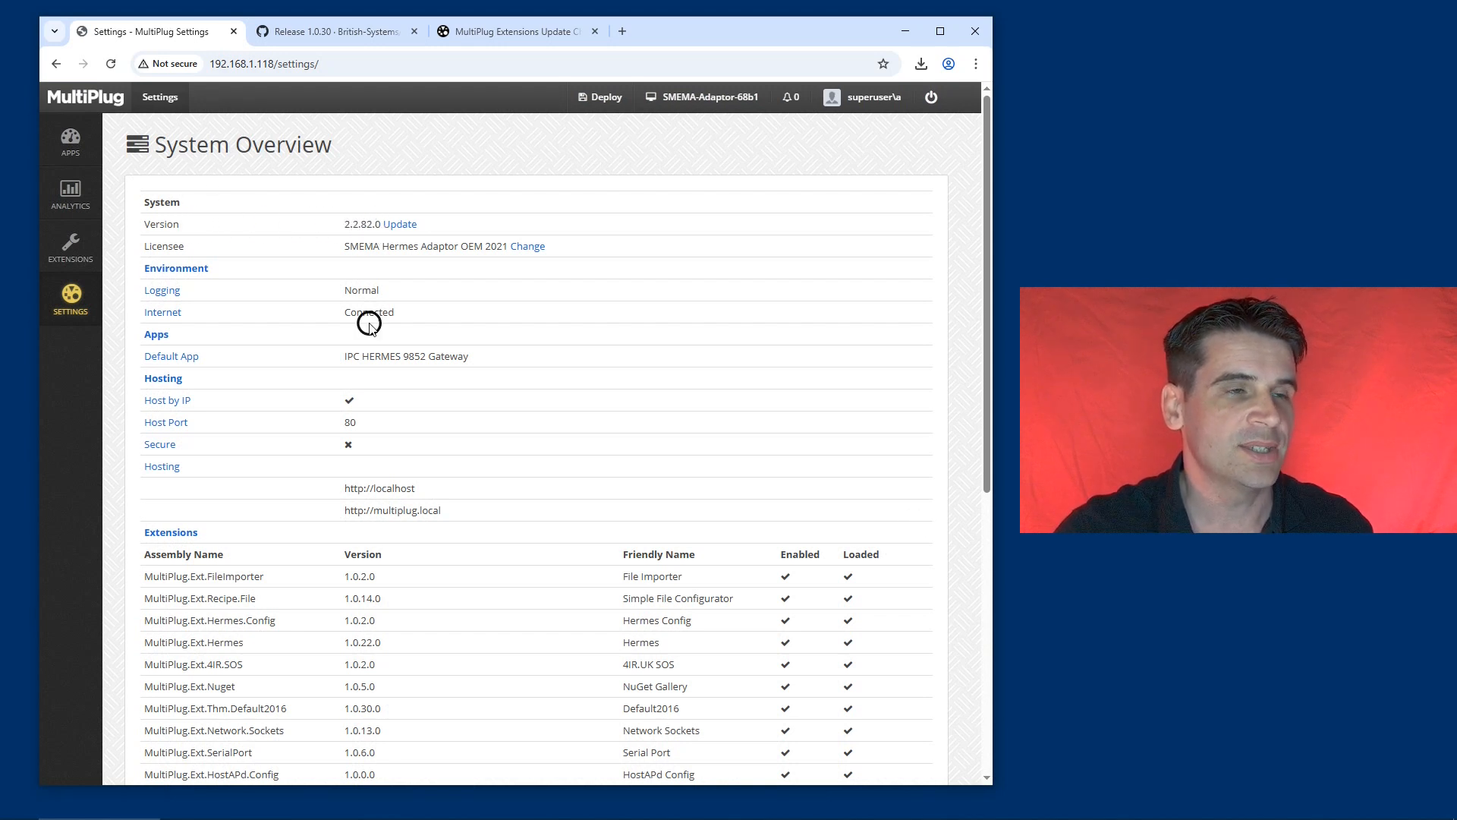
# - Open the Nuget Gallery extension and compare the current and latest versions of the installed extensions
pyautogui.click(445, 340)
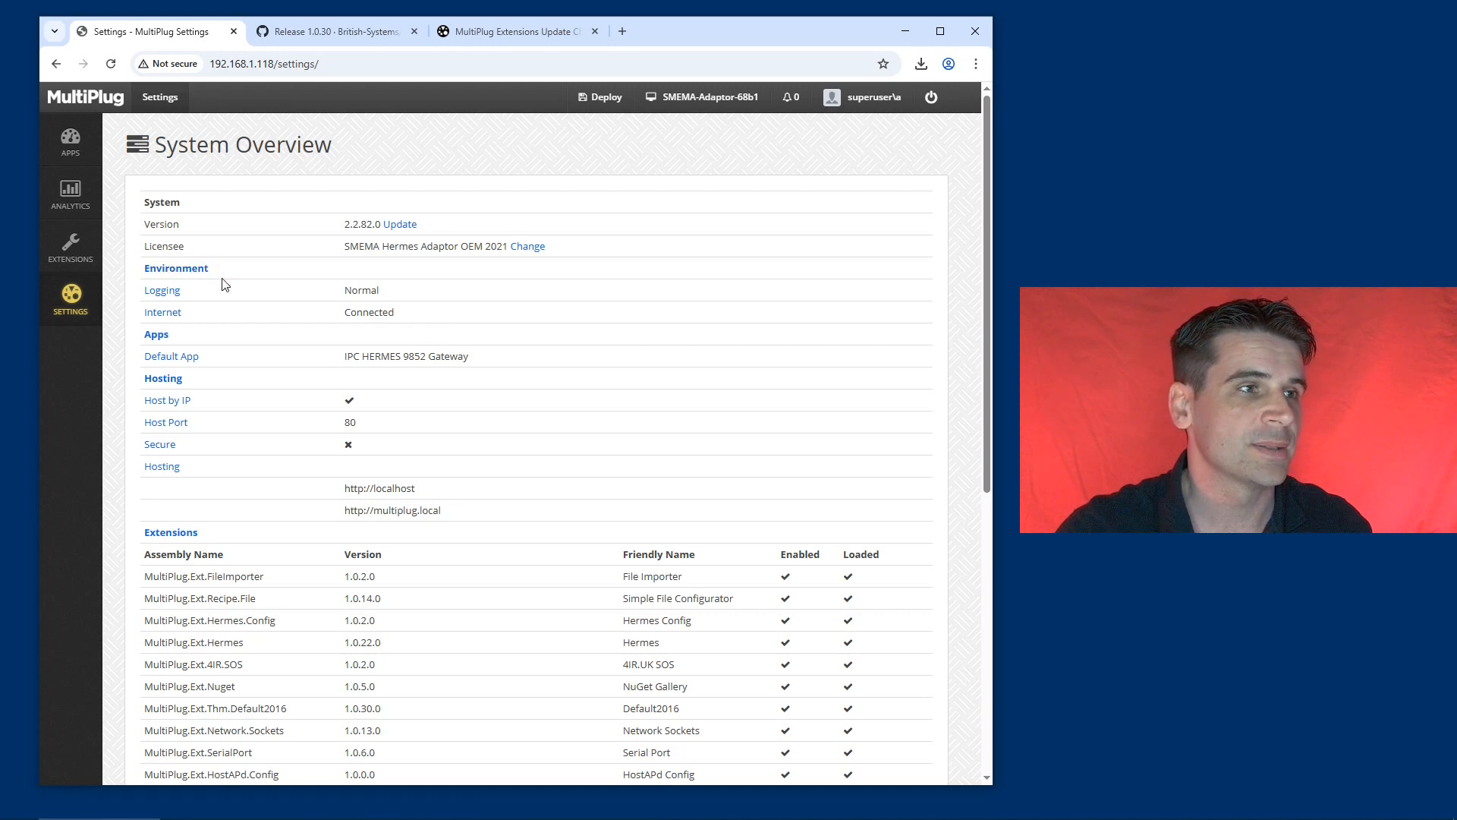
pyautogui.click(75, 244)
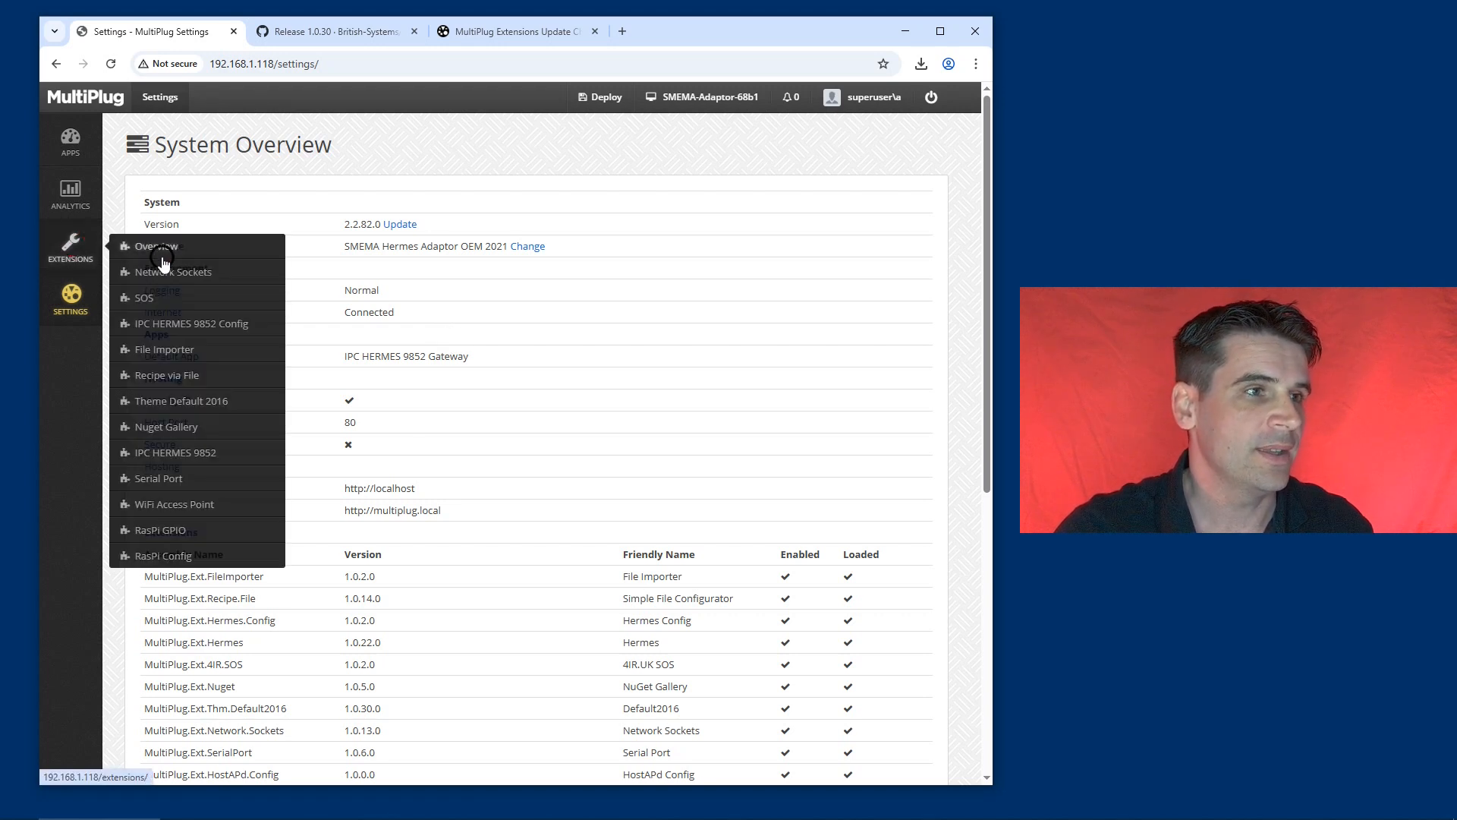
pyautogui.click(206, 484)
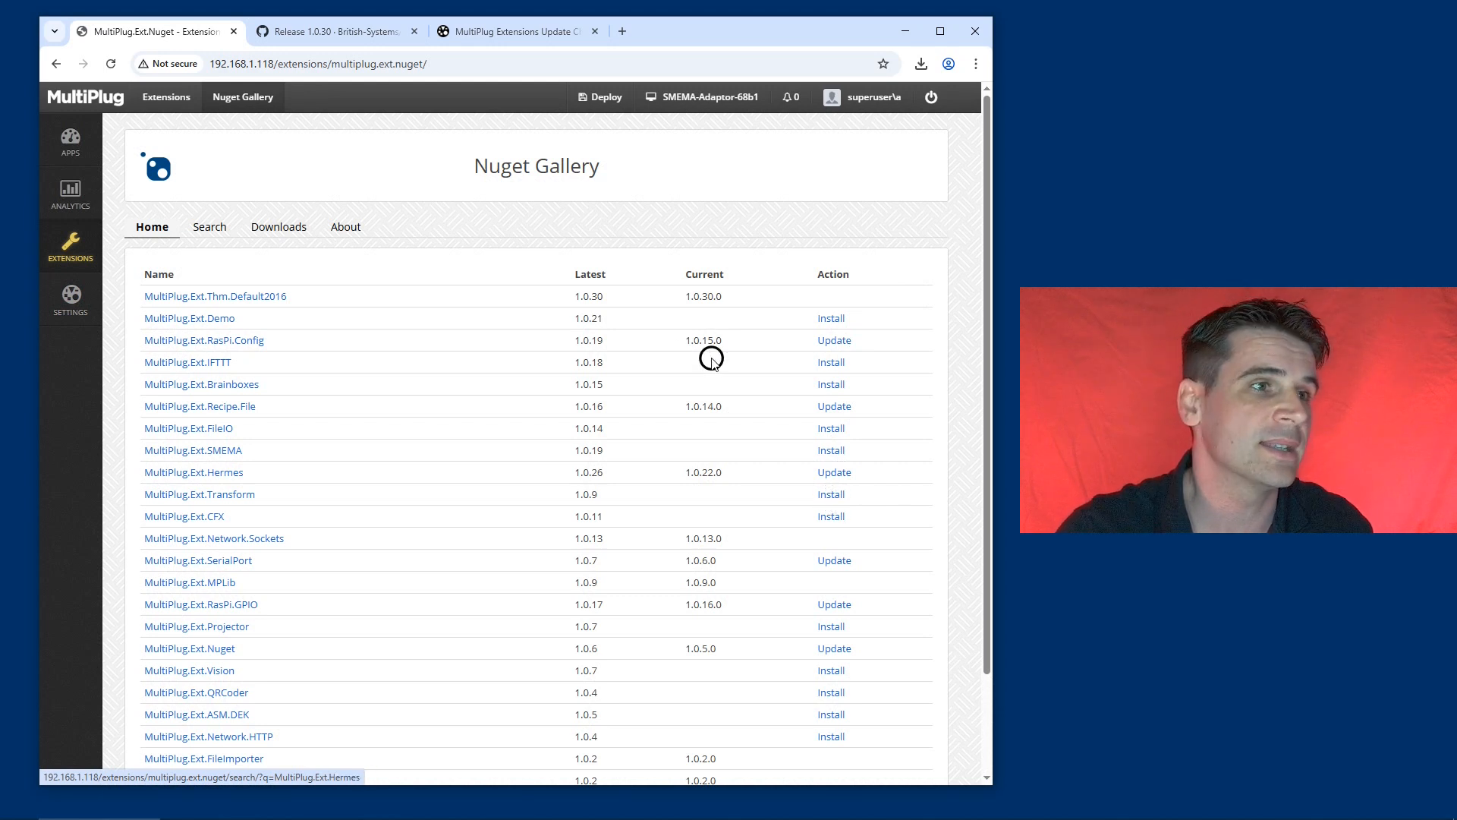
# - Download the device's recipe file from the Recipe via File extension
pyautogui.moveTo(76, 247)
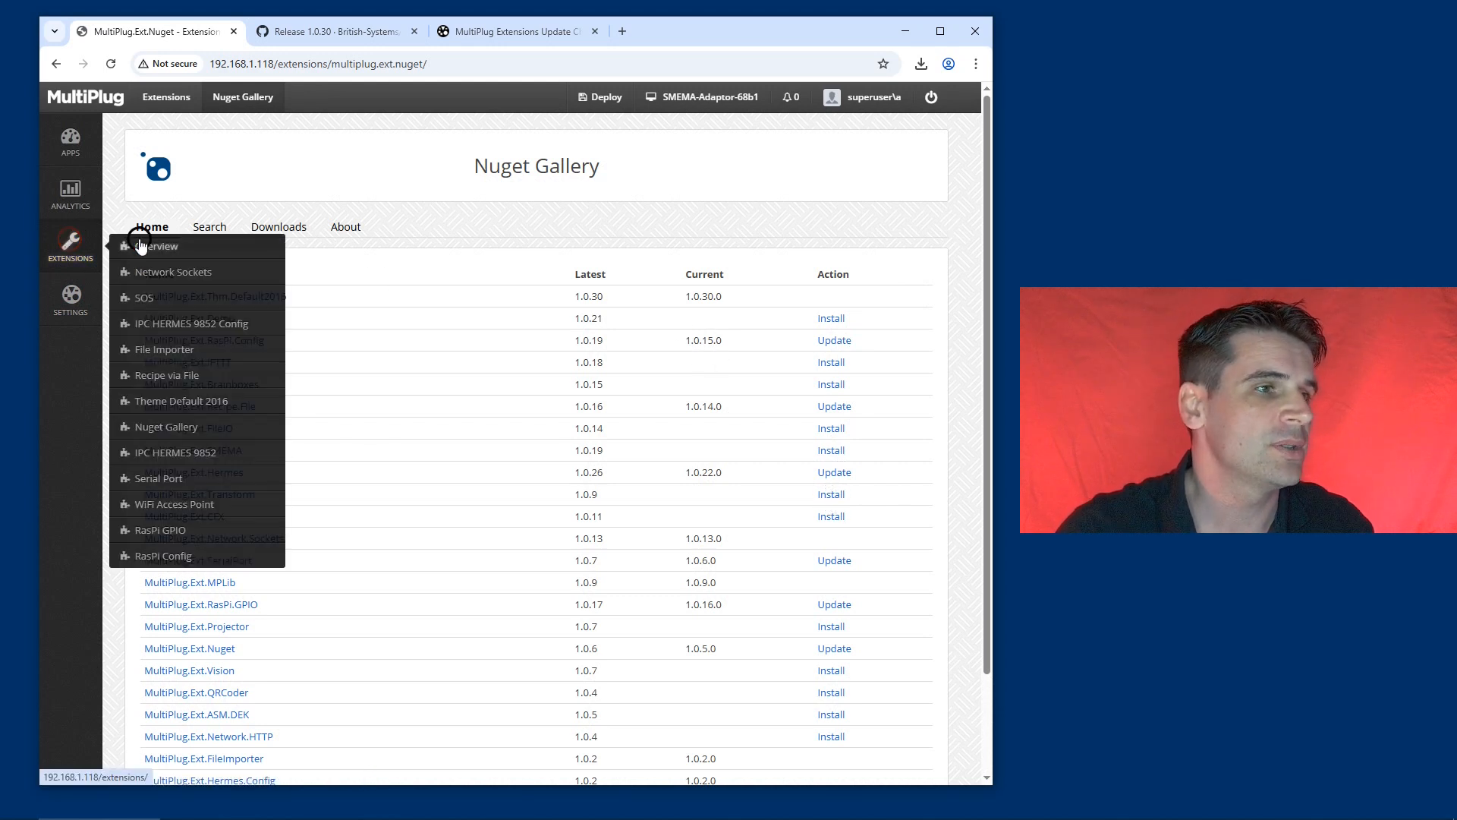
pyautogui.click(174, 376)
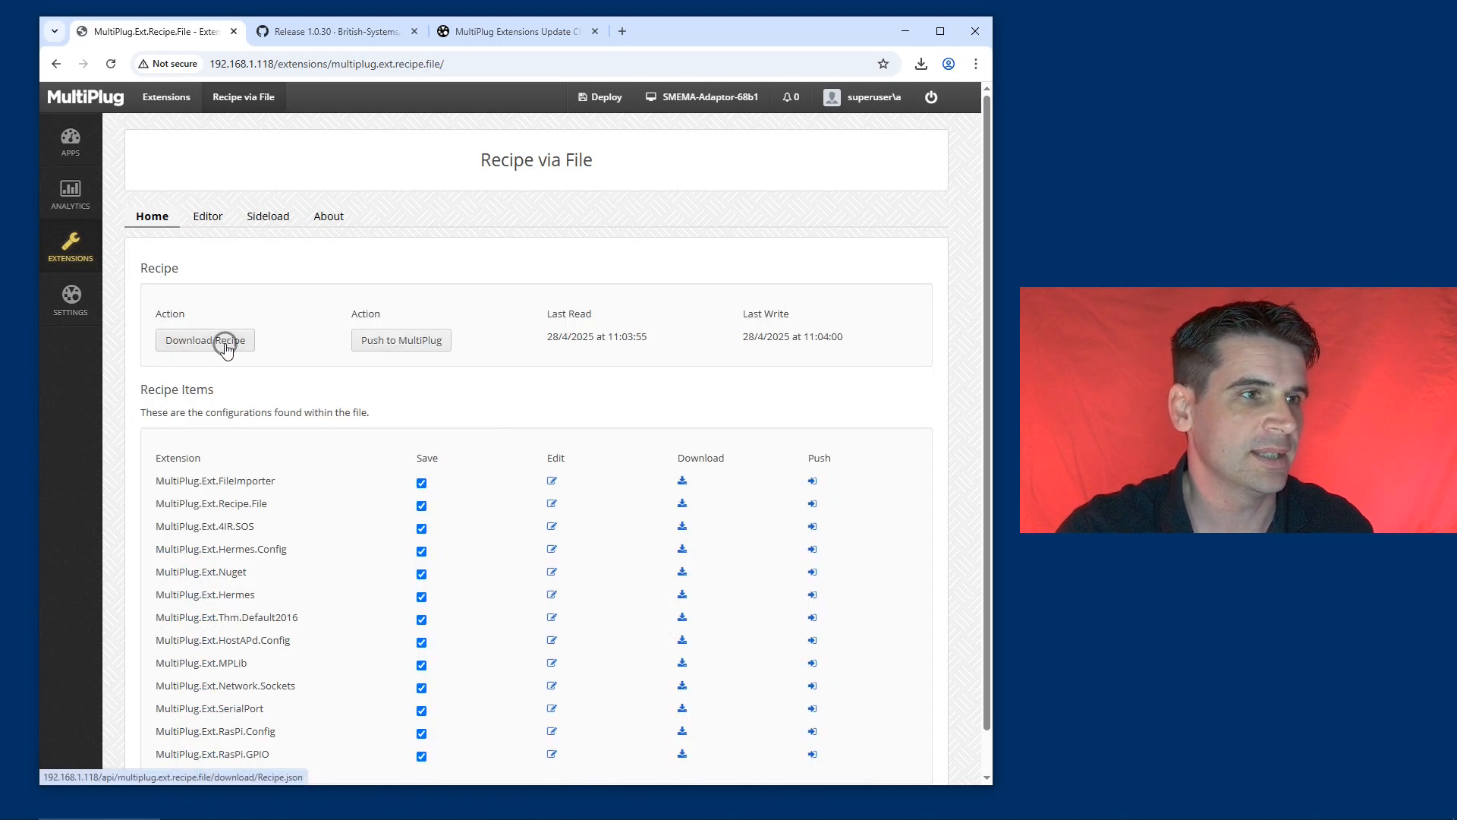
pyautogui.click(206, 336)
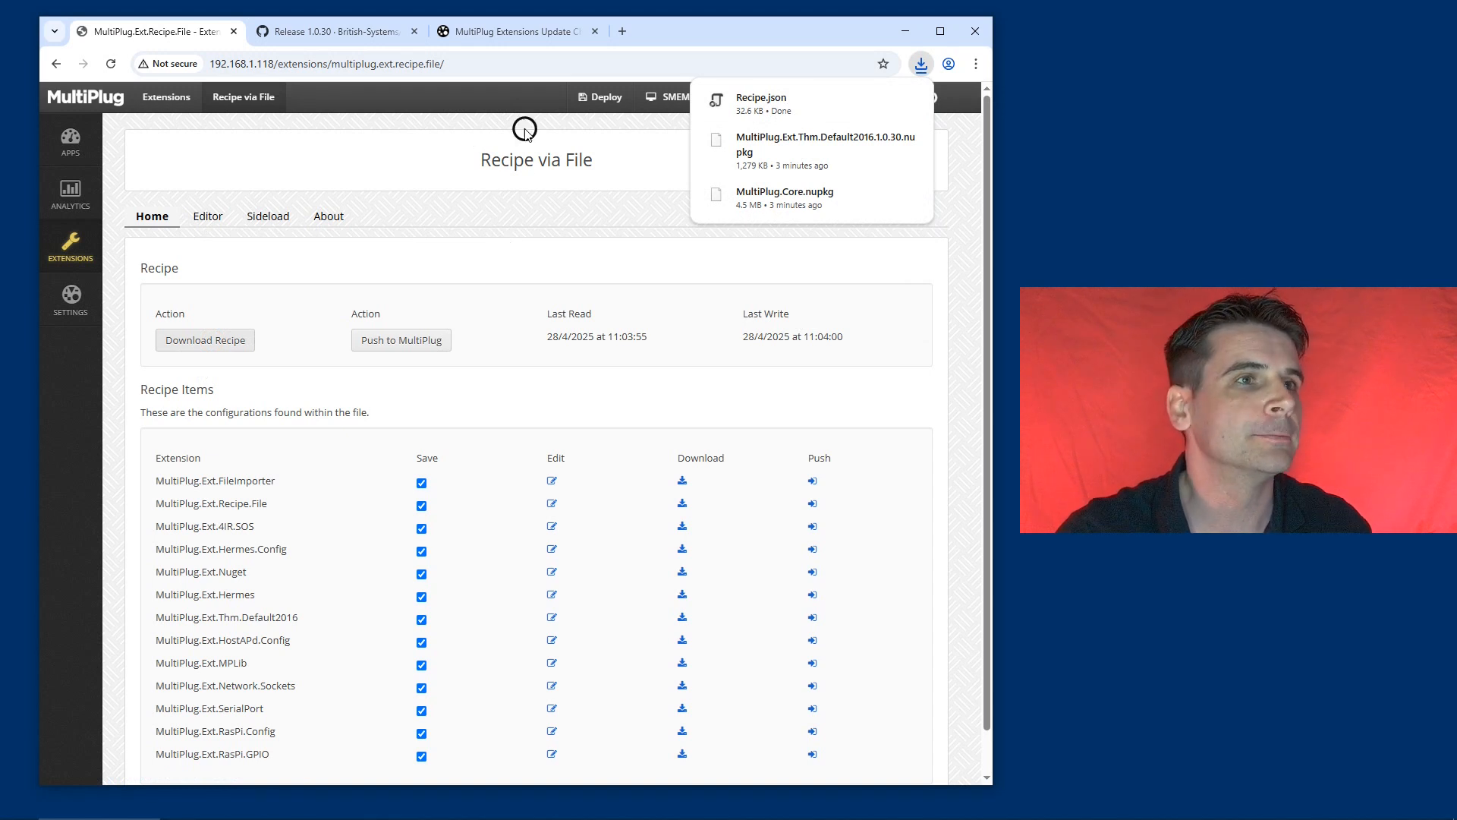
# - Upload Recipe.json from the Downloads folder to the MultiPlug Extensions Update Checker page
pyautogui.click(511, 33)
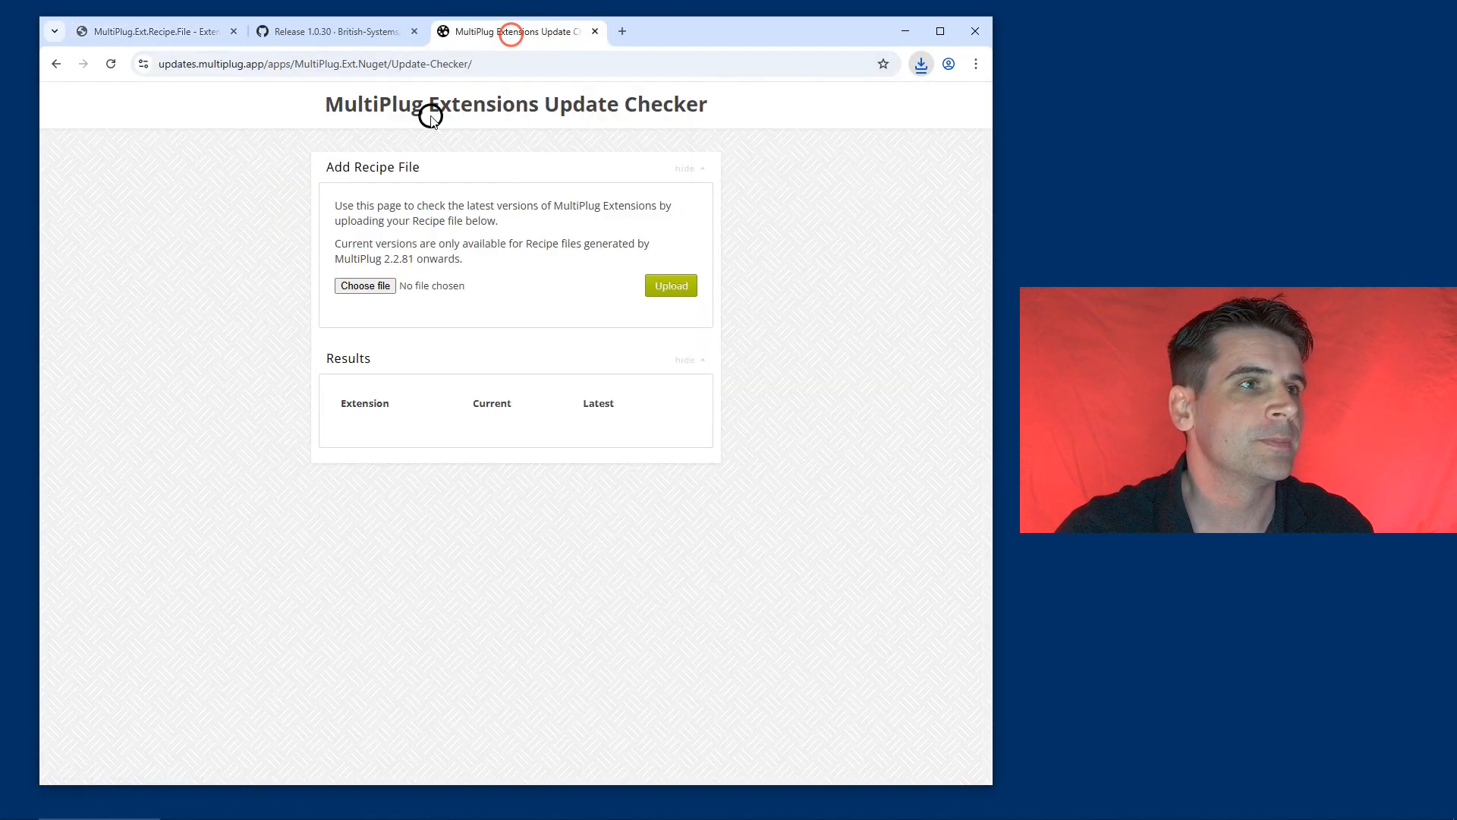
pyautogui.moveTo(263, 65); pyautogui.dragTo(155, 64)
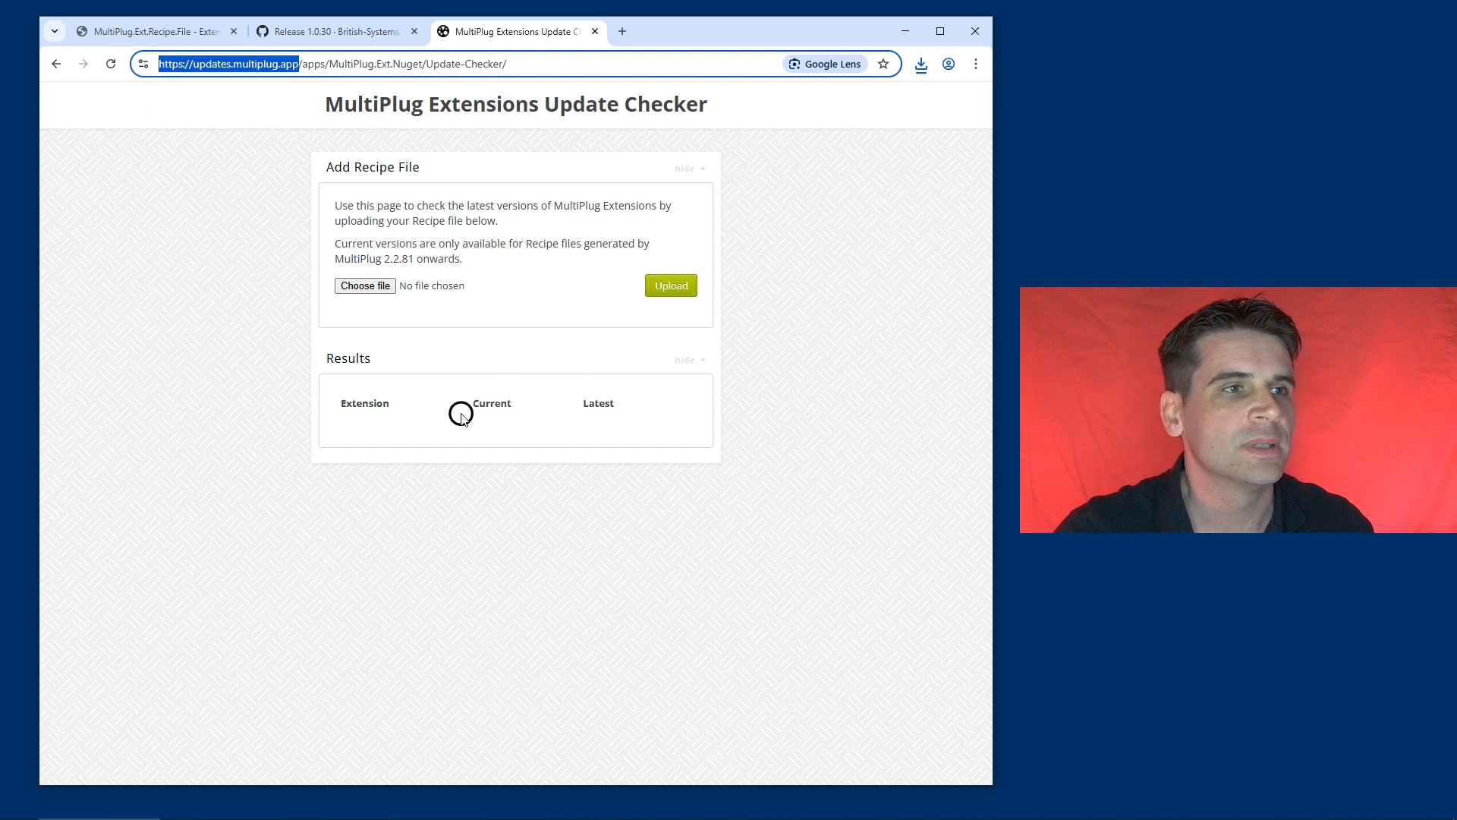
pyautogui.click(805, 299)
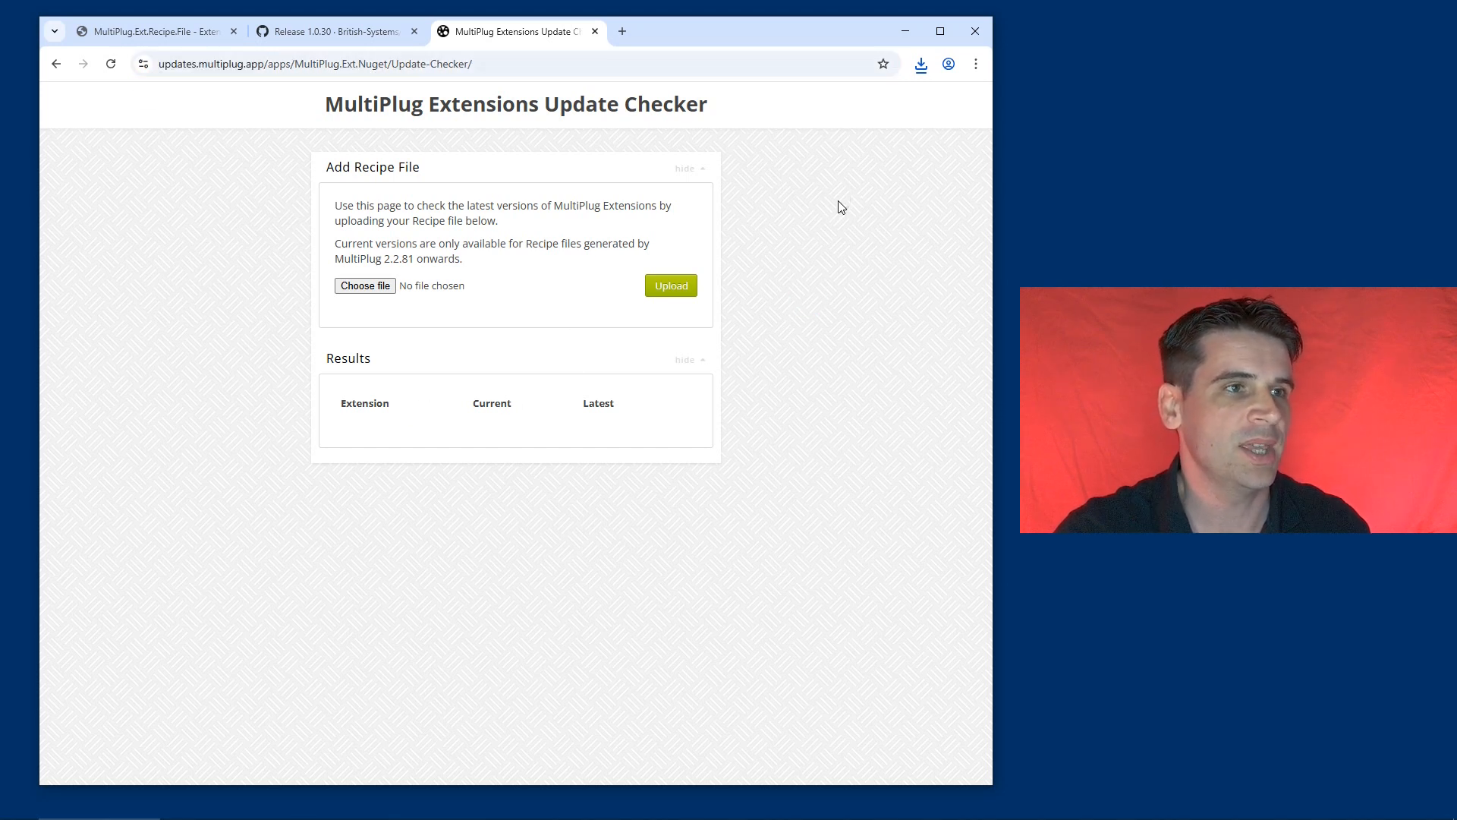
pyautogui.click(361, 285)
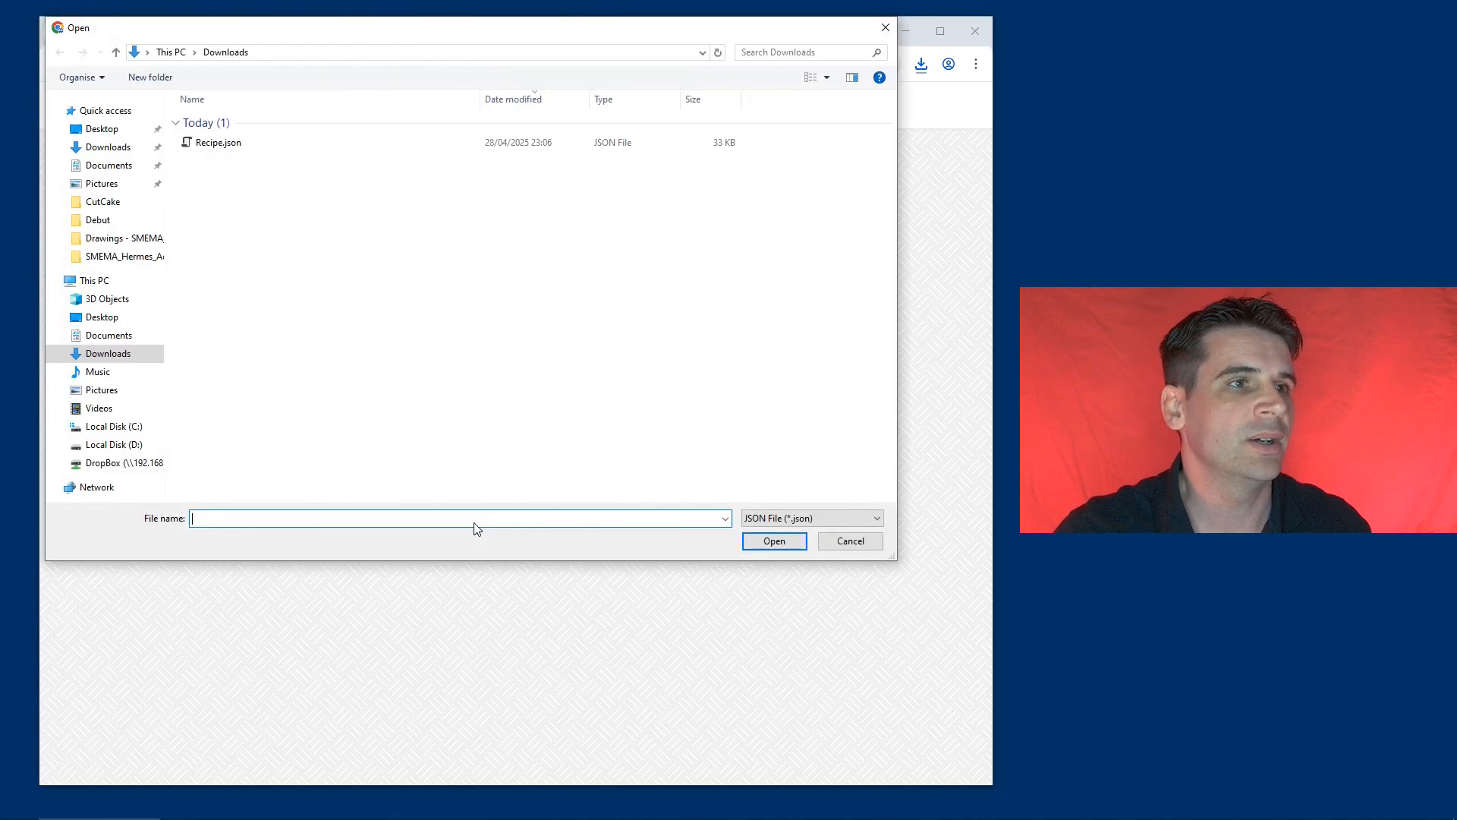
pyautogui.doubleClick(219, 142)
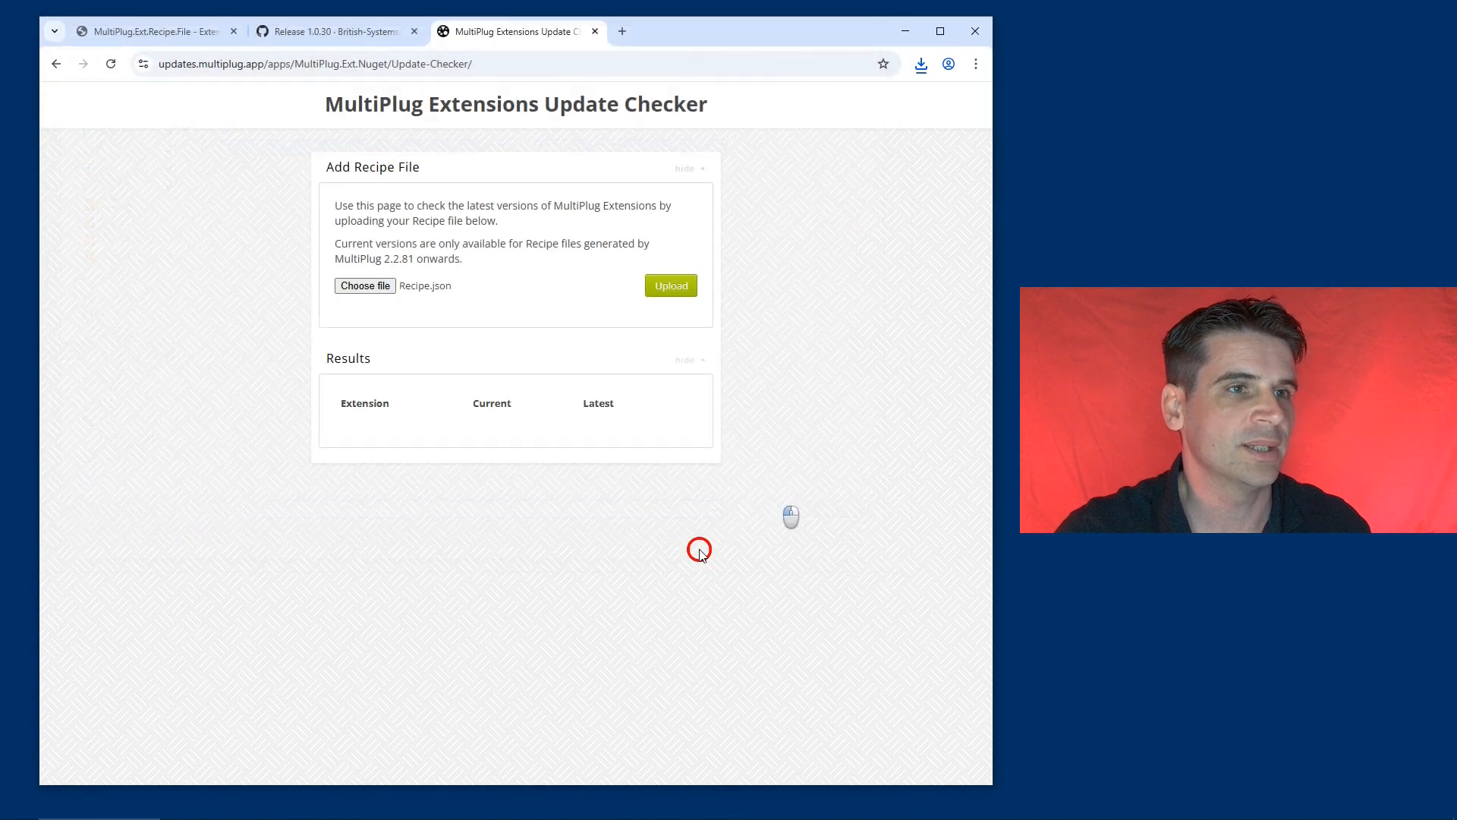
pyautogui.click(671, 286)
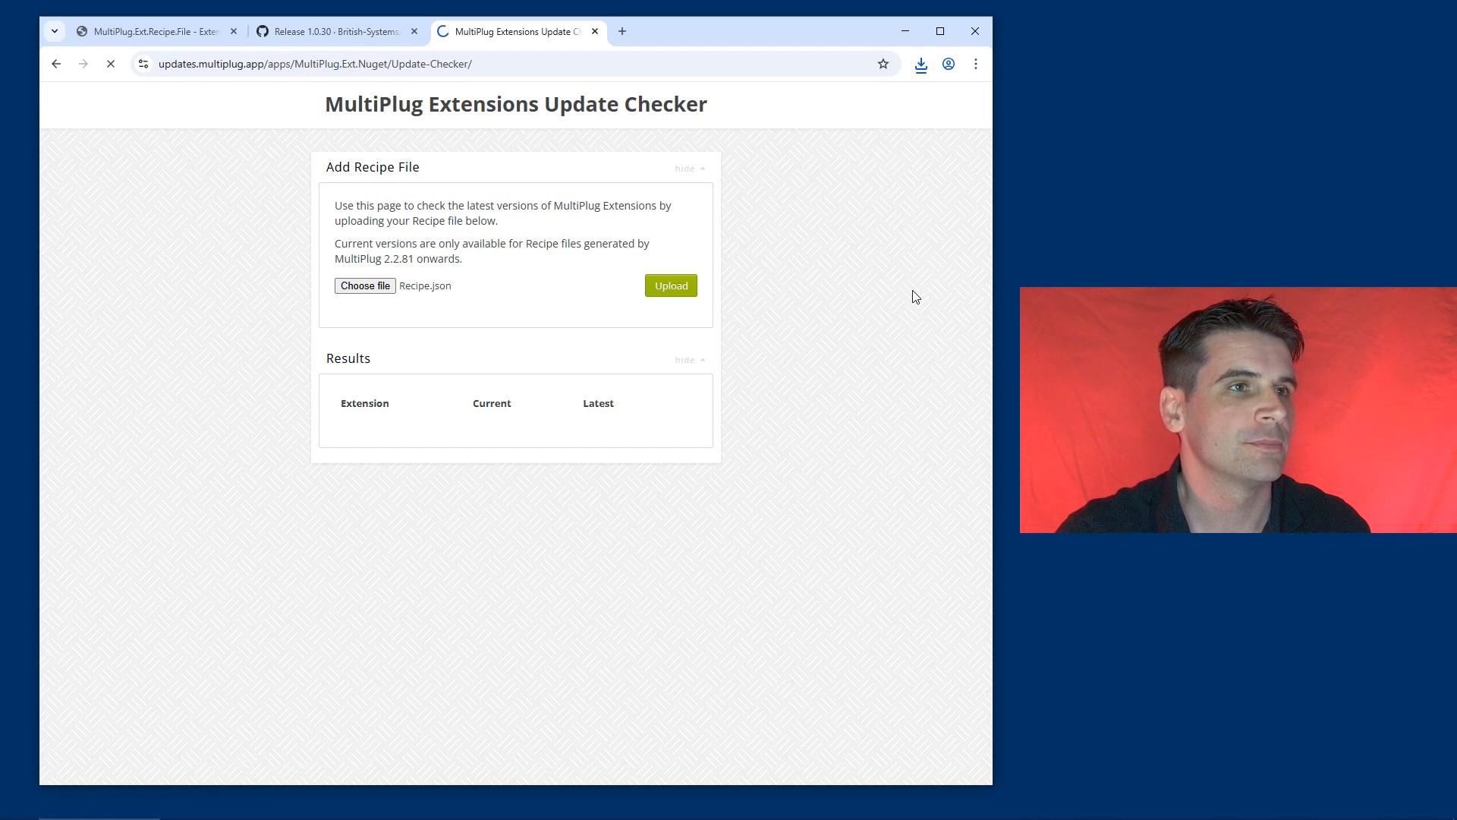
# - Review the extension version results and download the latest package for MultiPlug.Ext.4IR.SOS
pyautogui.click(873, 279)
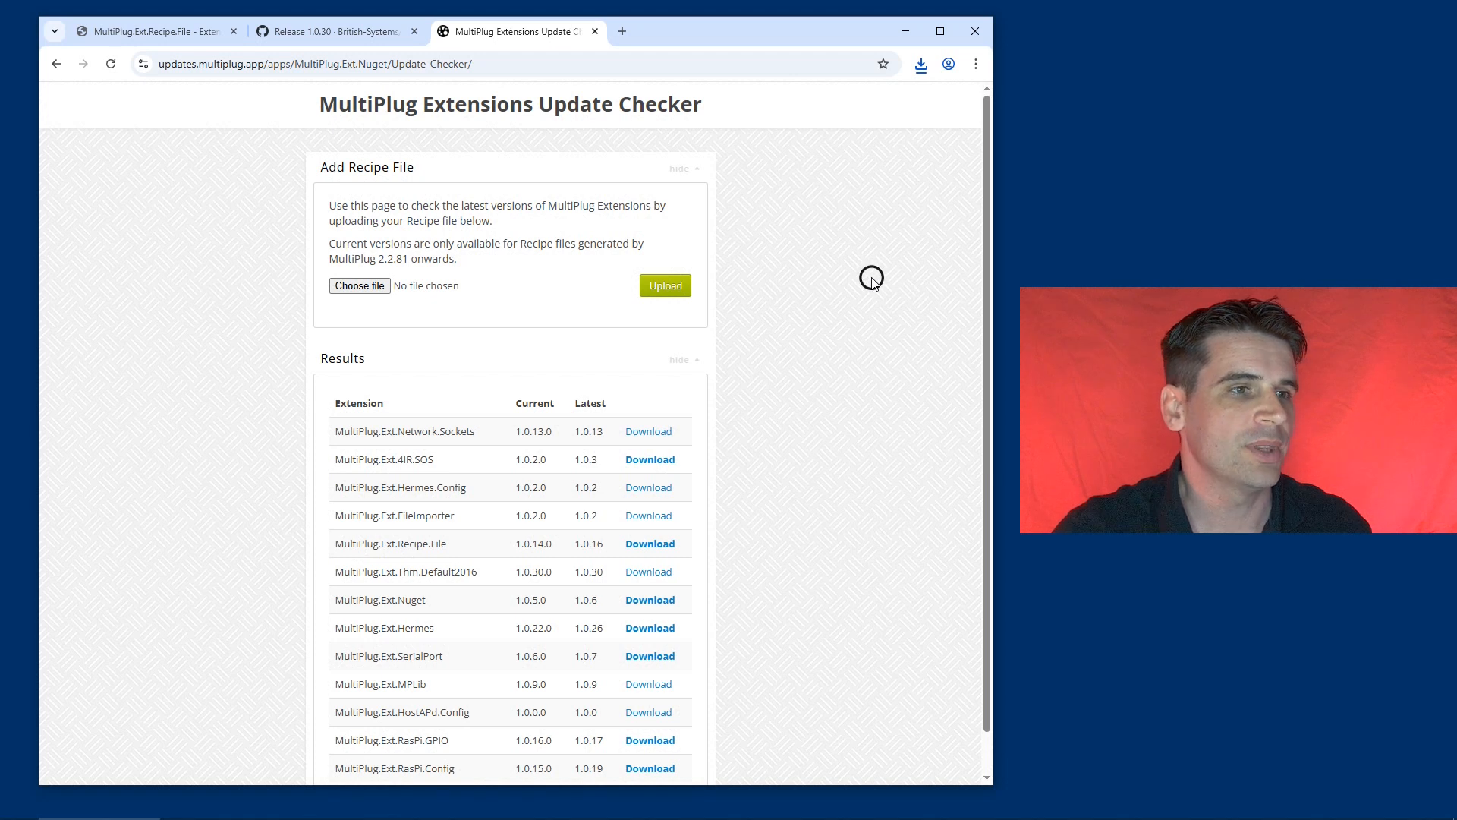
pyautogui.scroll(-1, 871, 279)
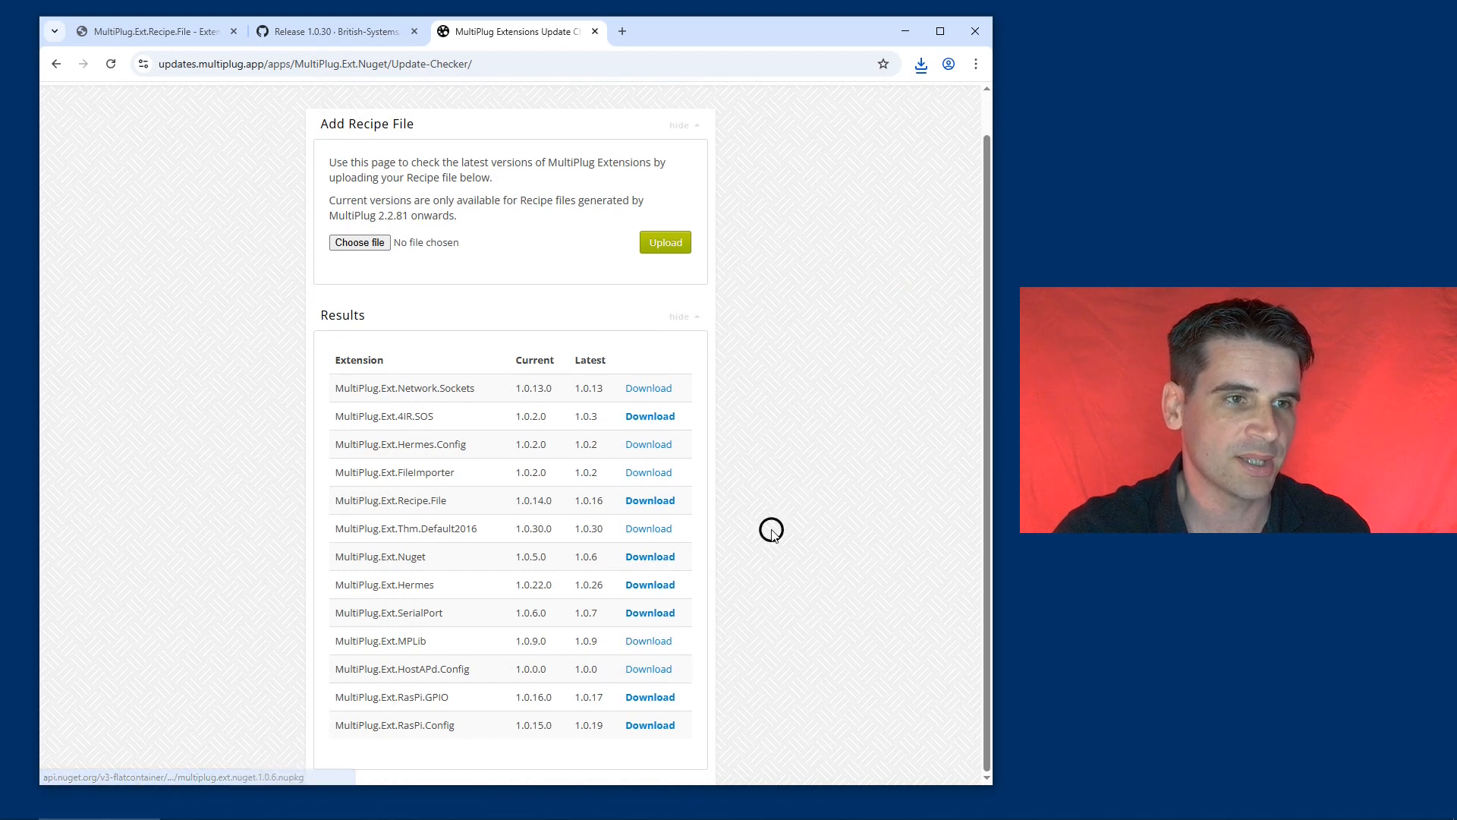
pyautogui.click(650, 416)
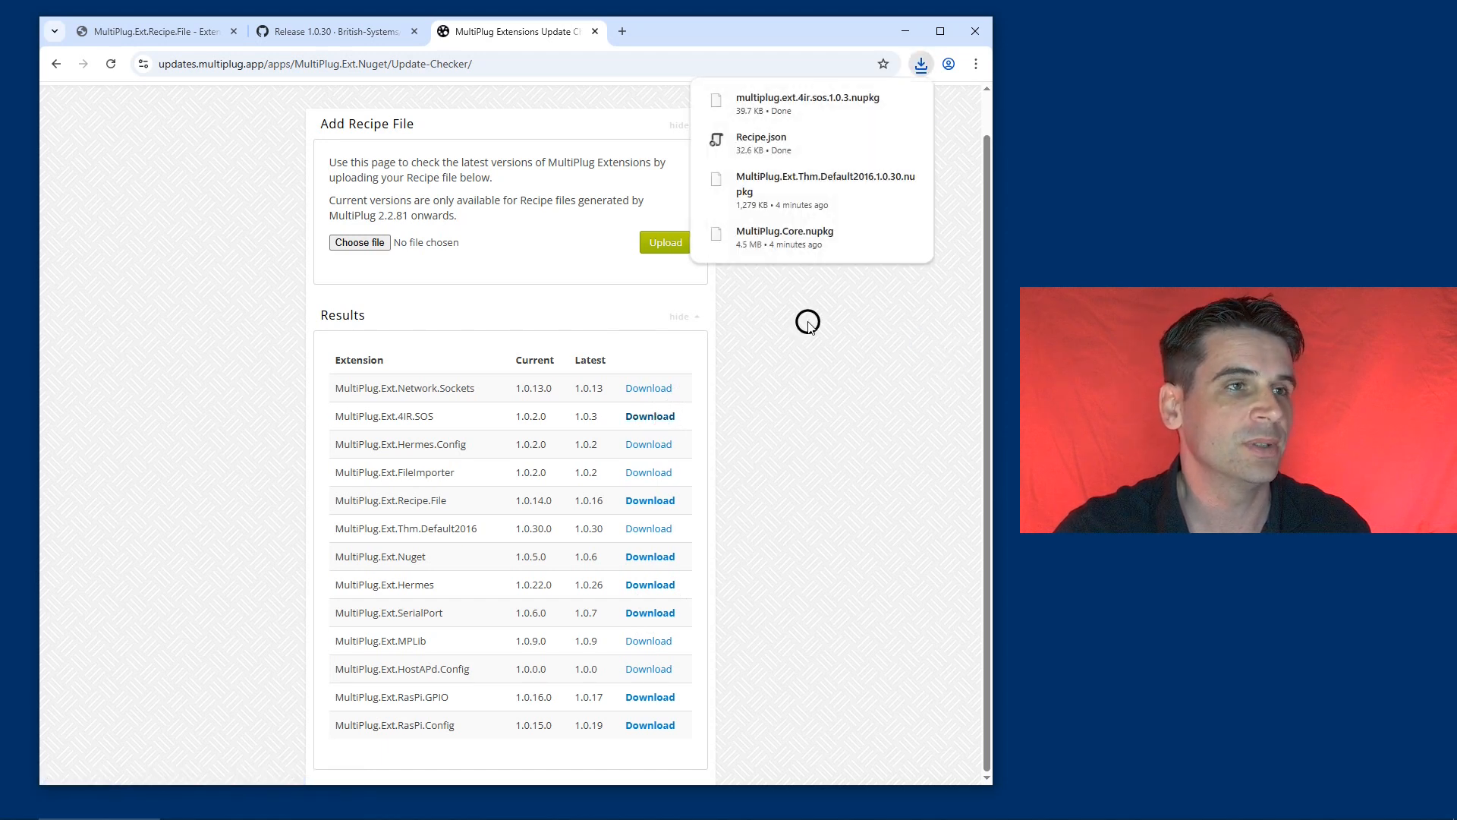
# - Sideload multiplug.ext.4ir.sos.1.0.3.nupkg from the Downloads folder through the device's update page in the extension settings
pyautogui.click(167, 28)
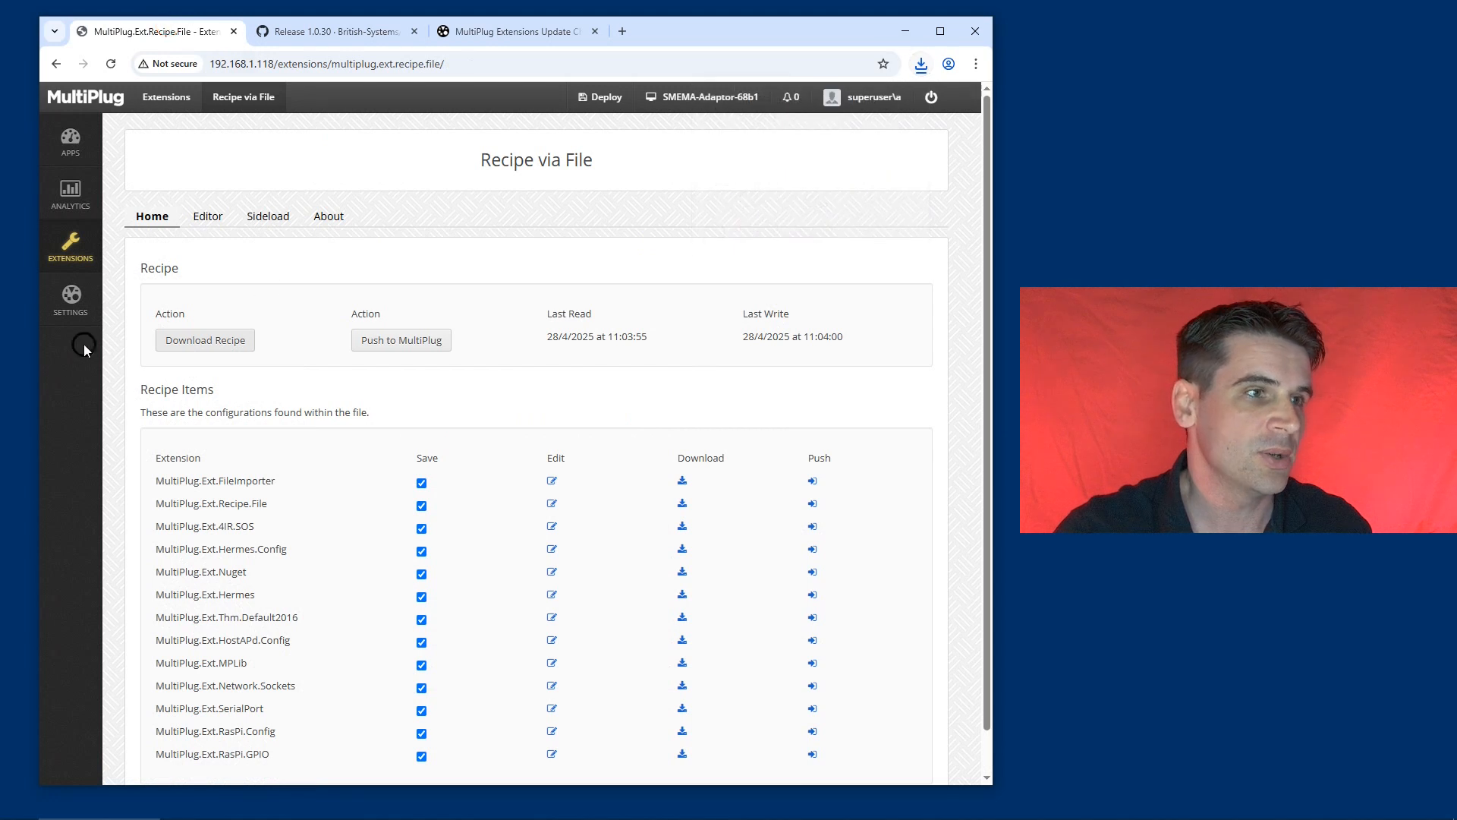
pyautogui.click(71, 299)
pyautogui.click(147, 362)
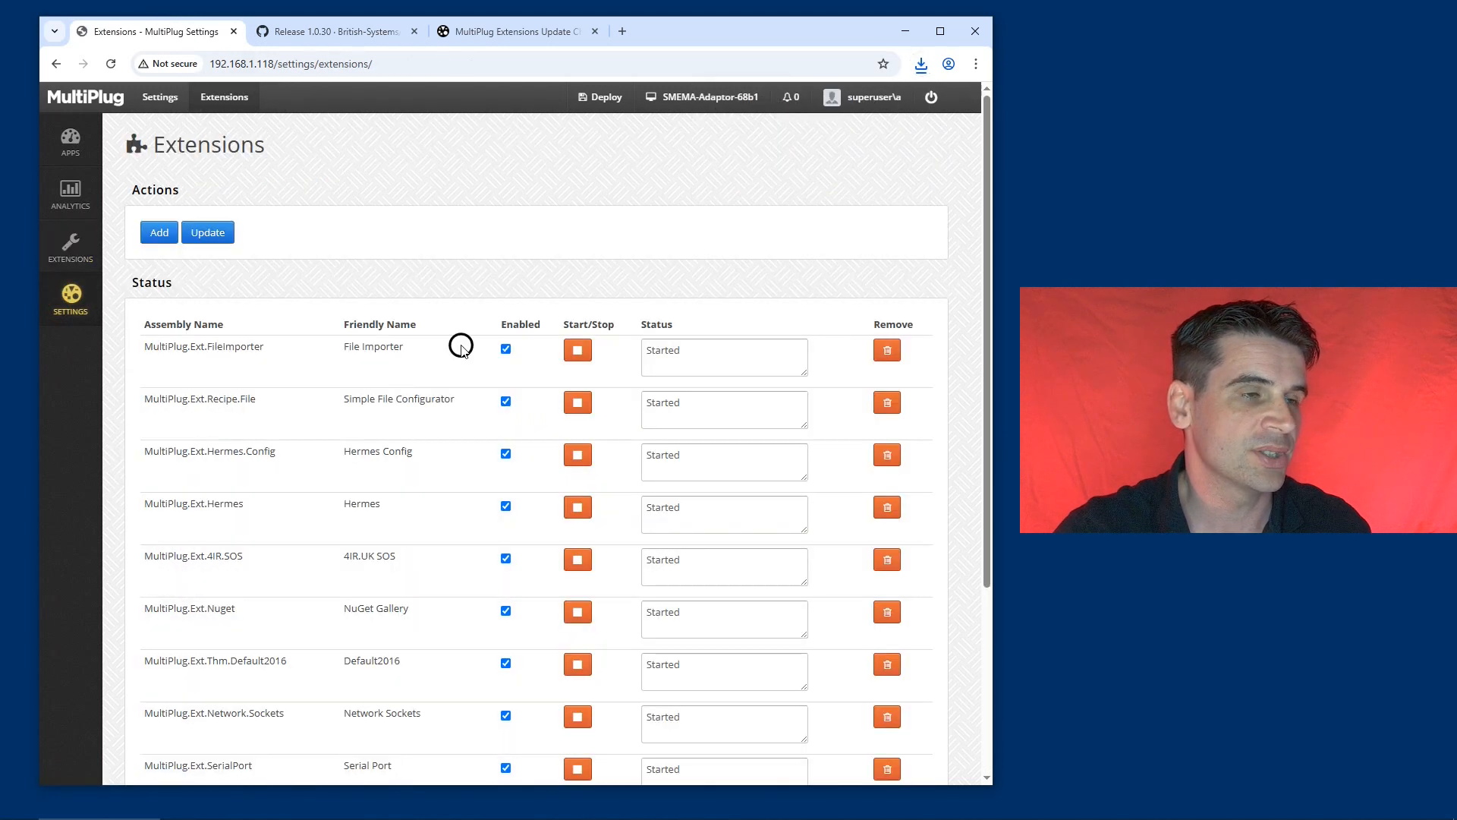
pyautogui.click(221, 231)
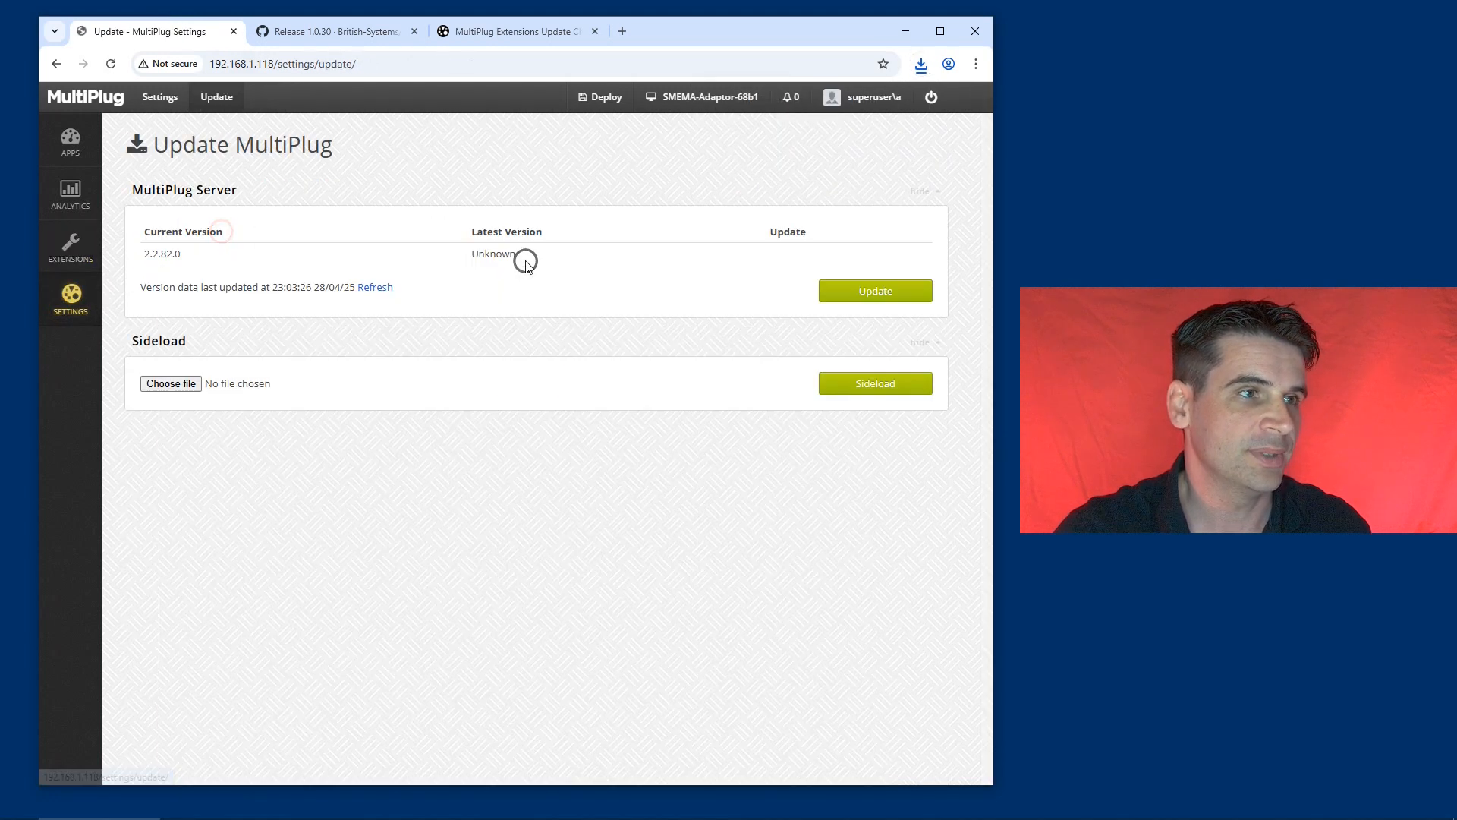
pyautogui.click(182, 383)
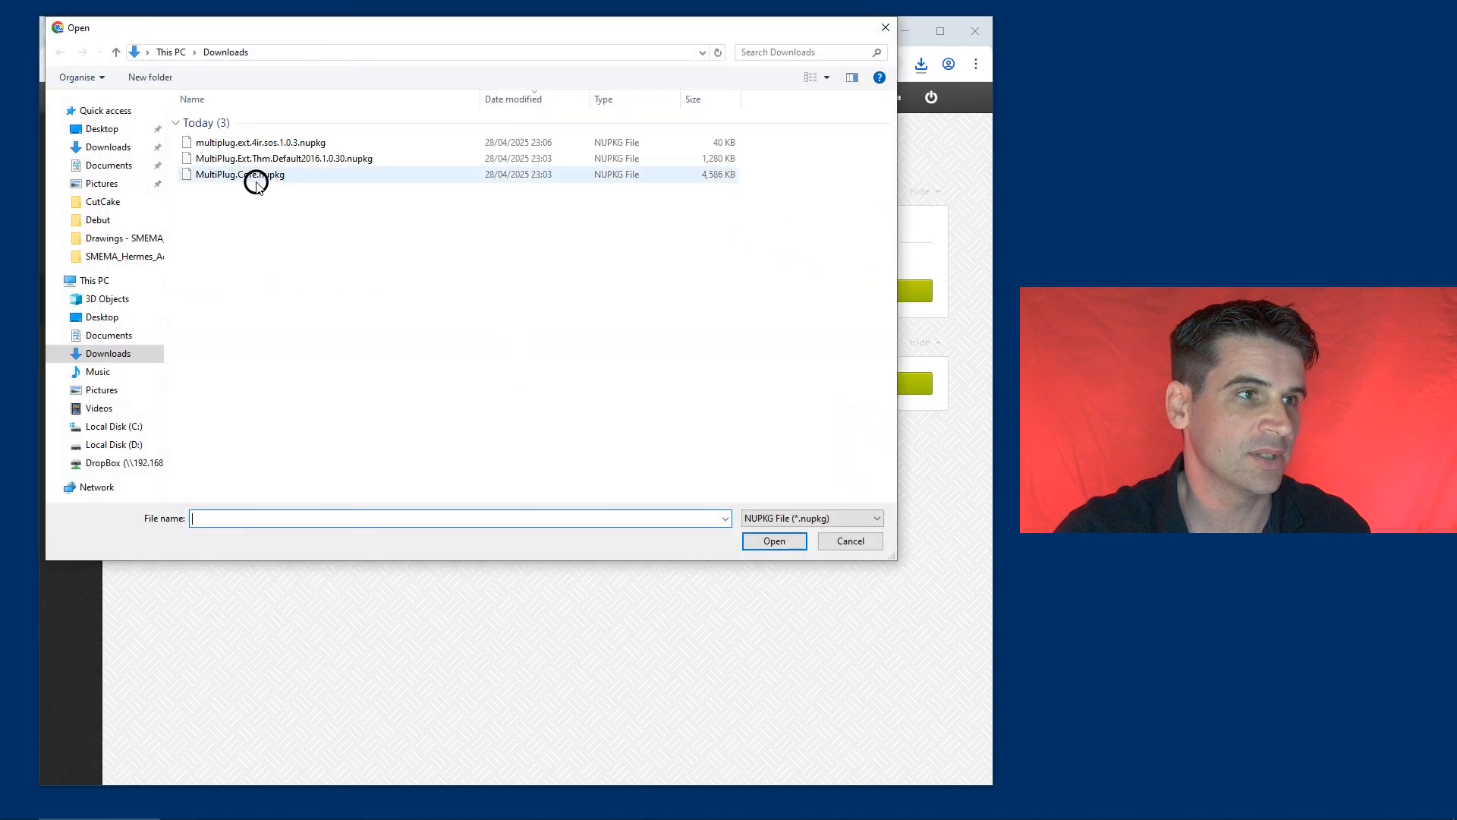
pyautogui.doubleClick(274, 141)
pyautogui.click(860, 375)
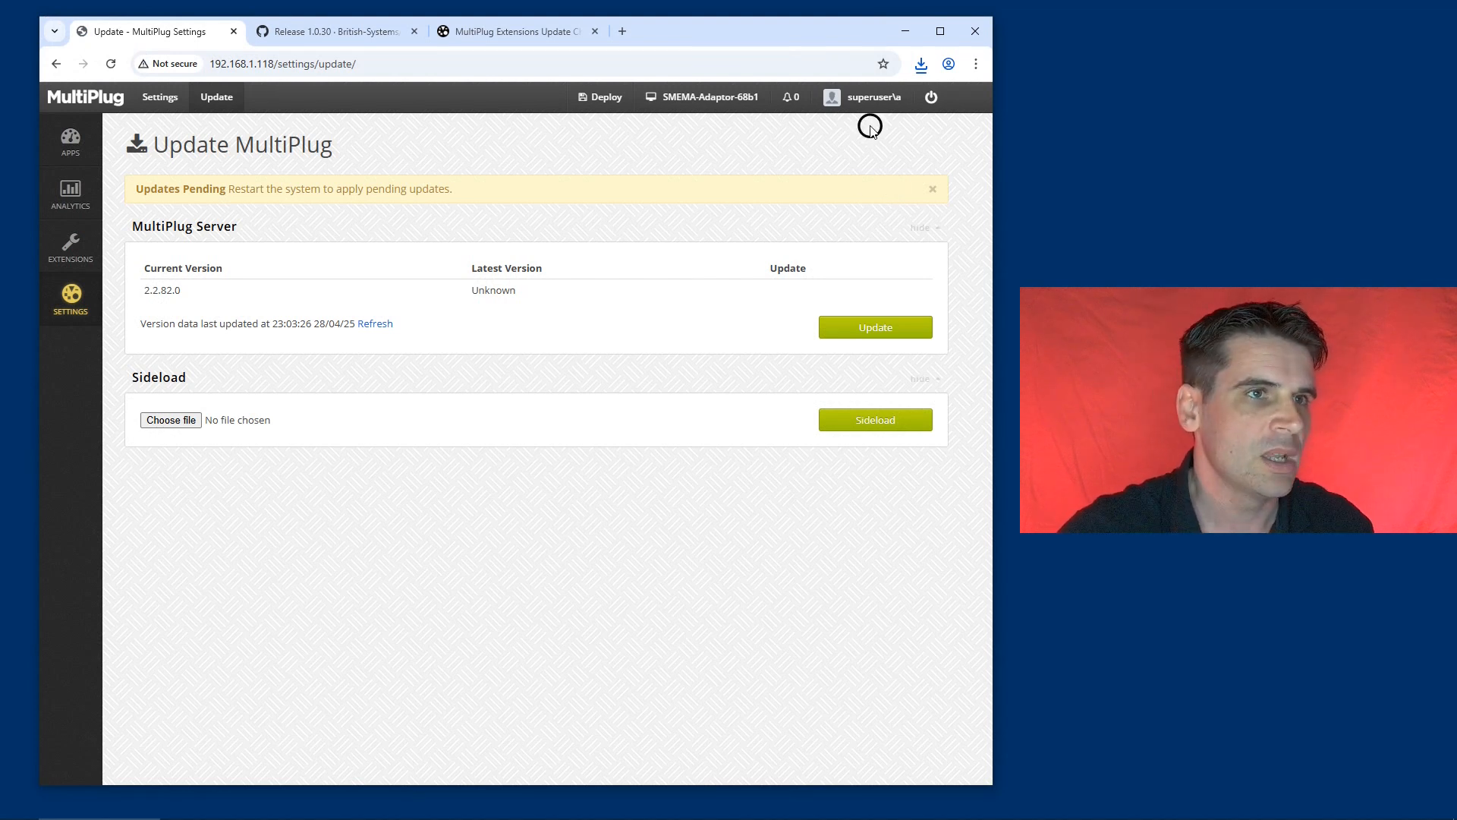
# - View the available power options for restarting or shutting down the device and restarting its host service
pyautogui.click(931, 96)
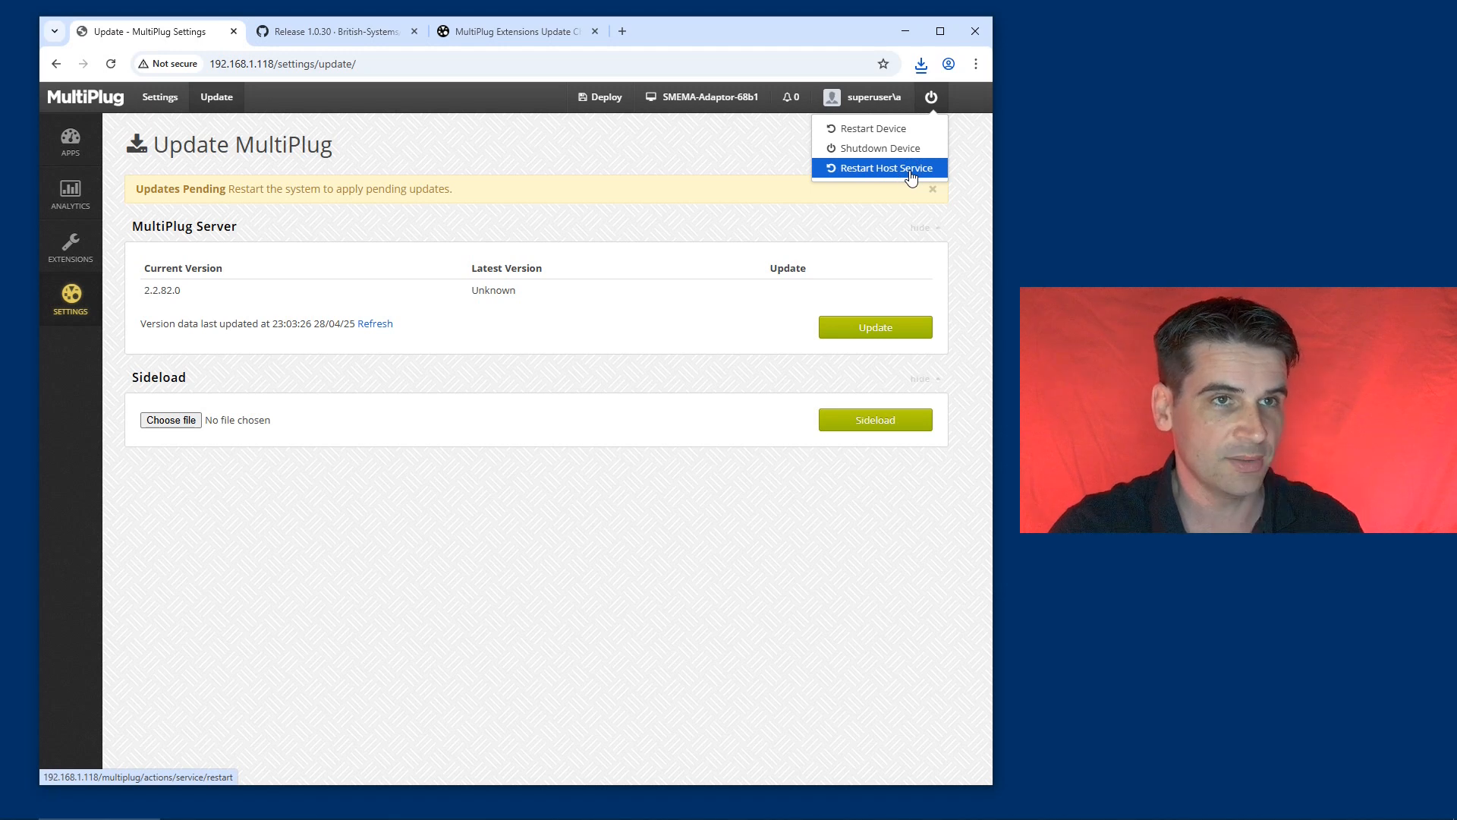
pyautogui.click(922, 134)
pyautogui.click(732, 133)
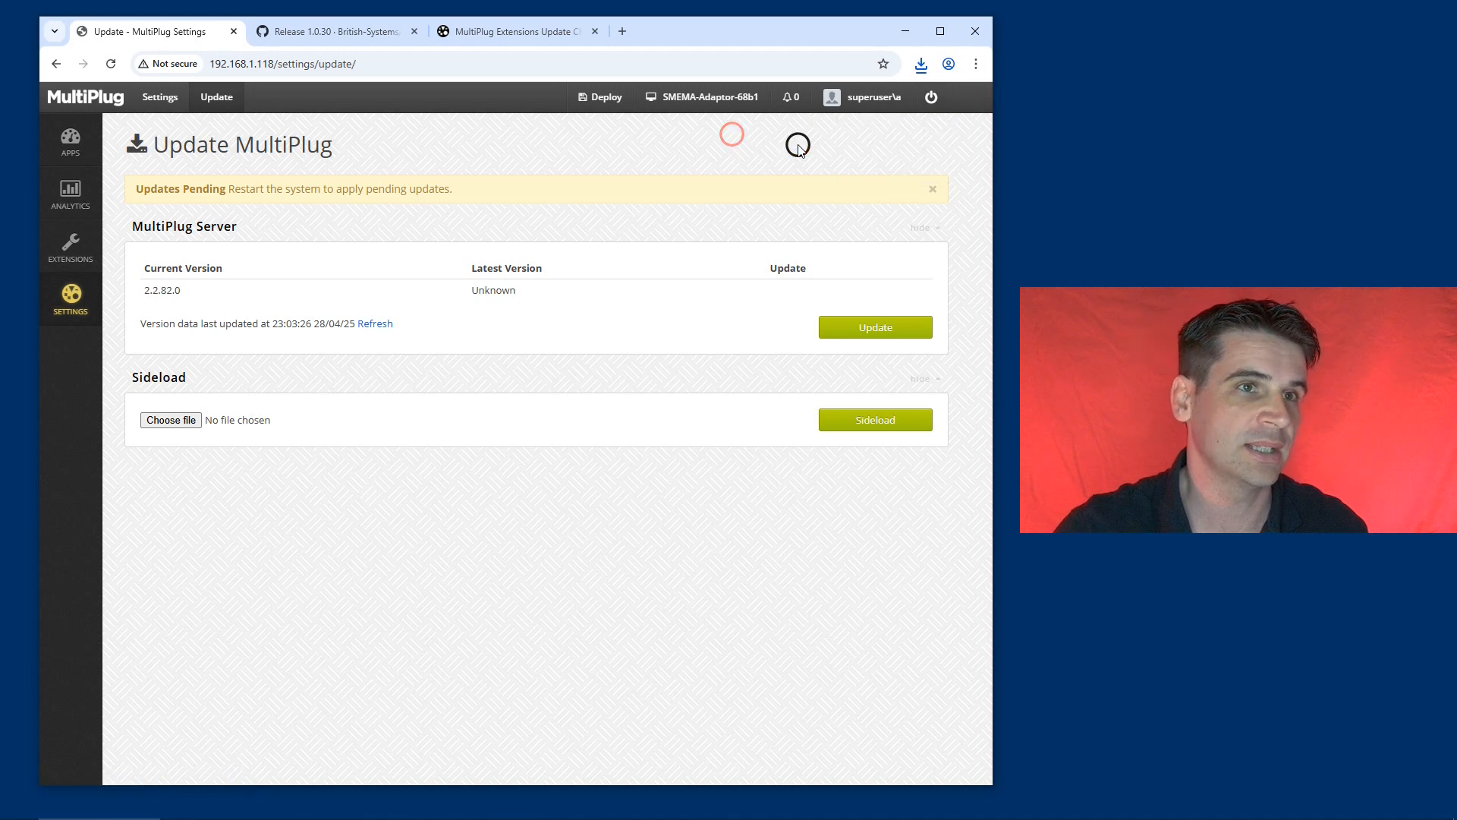
# - Check the runtime notifications page and the list of MultiPlug devices available to switch to
pyautogui.click(787, 101)
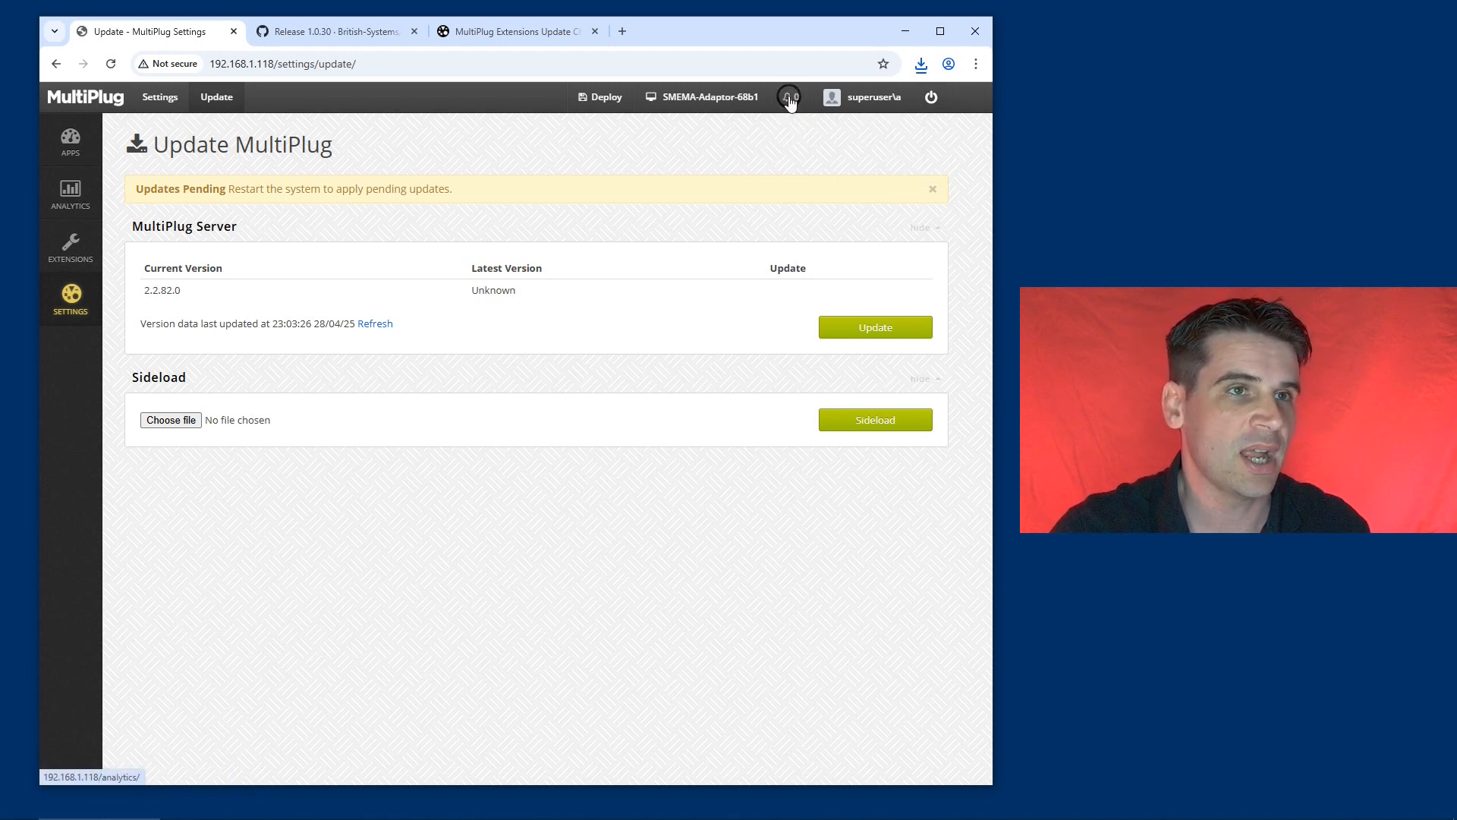
pyautogui.click(48, 64)
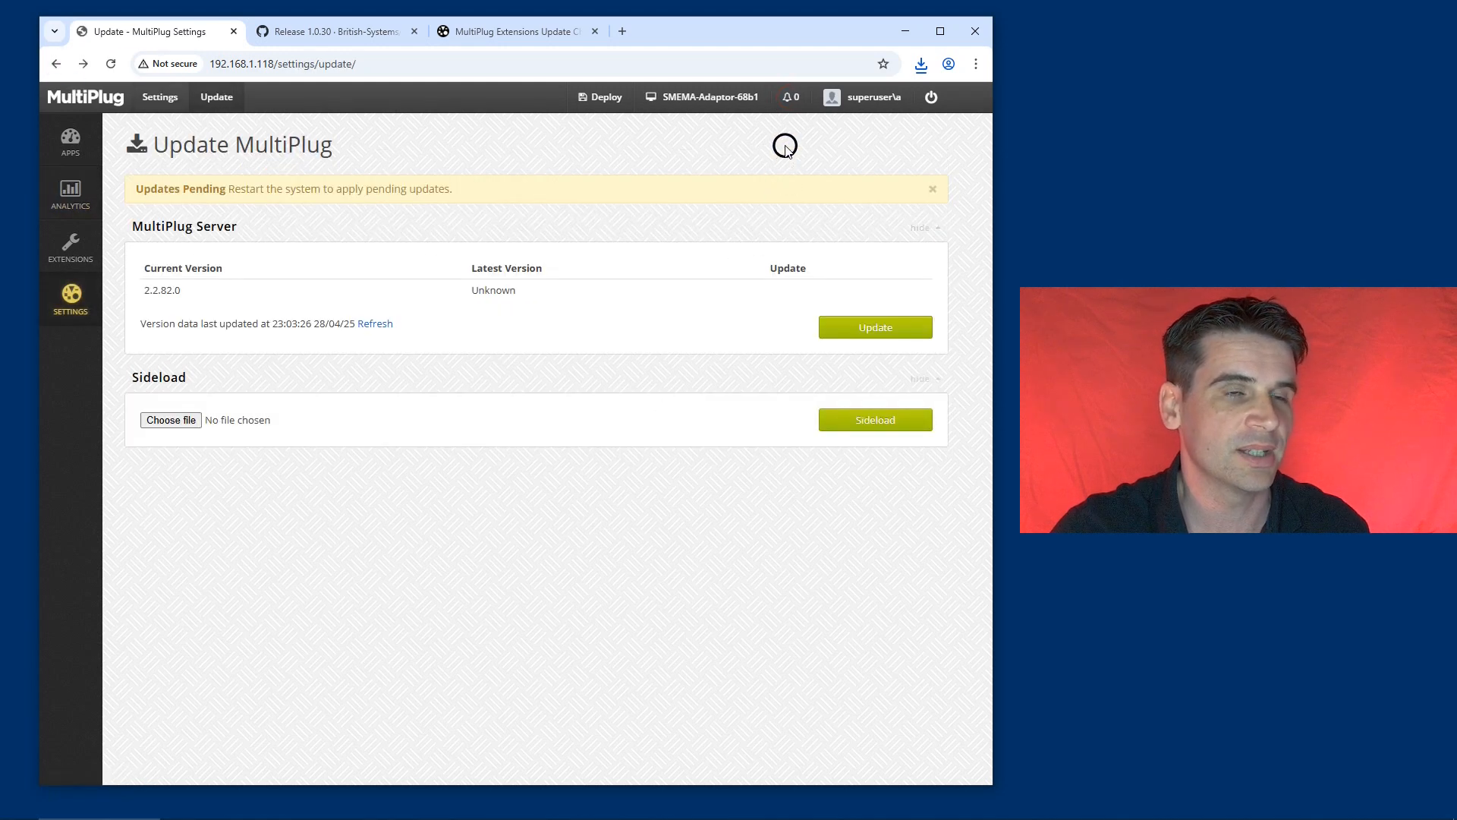
pyautogui.click(721, 98)
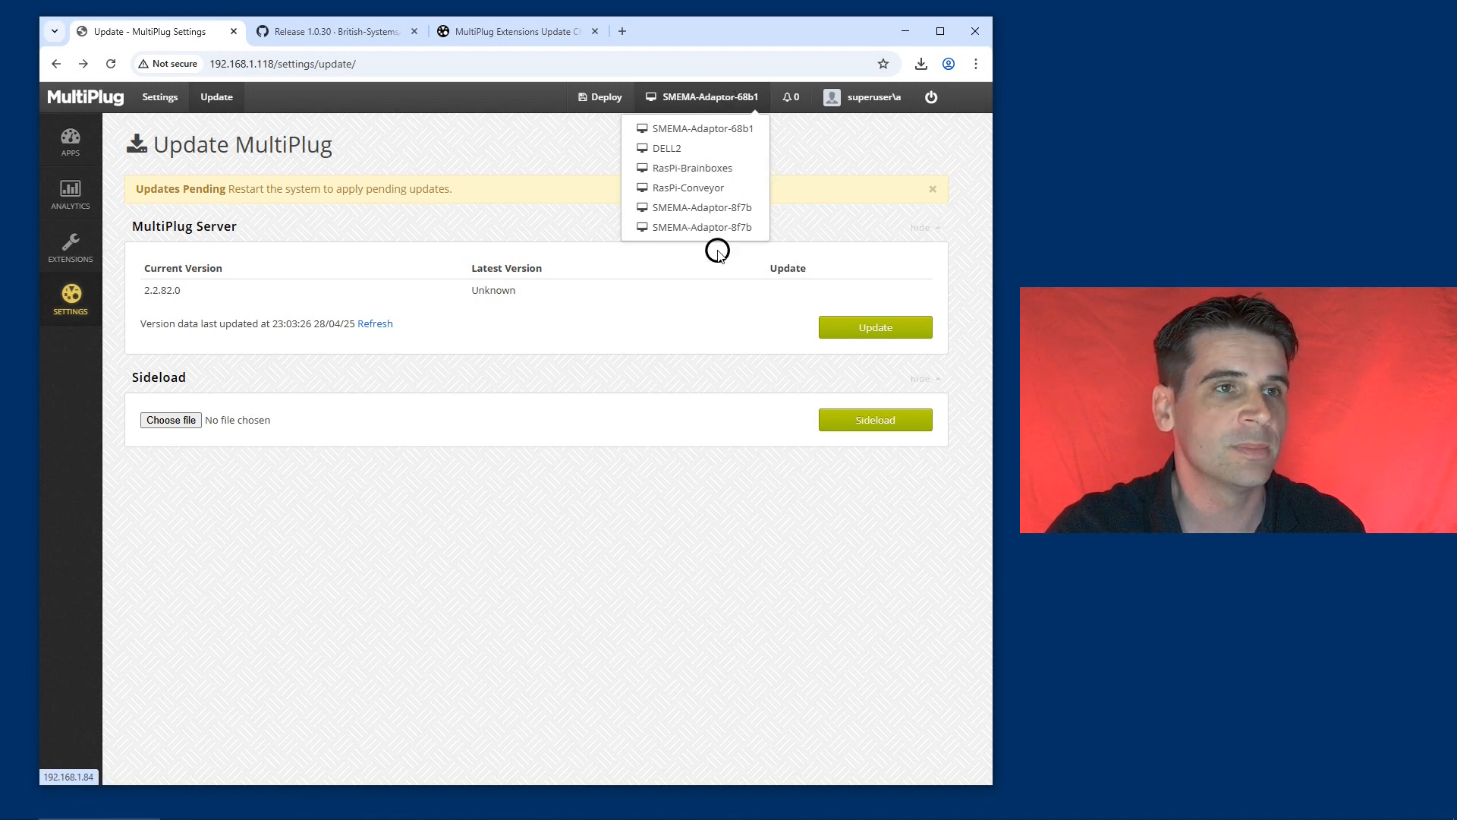
pyautogui.click(728, 166)
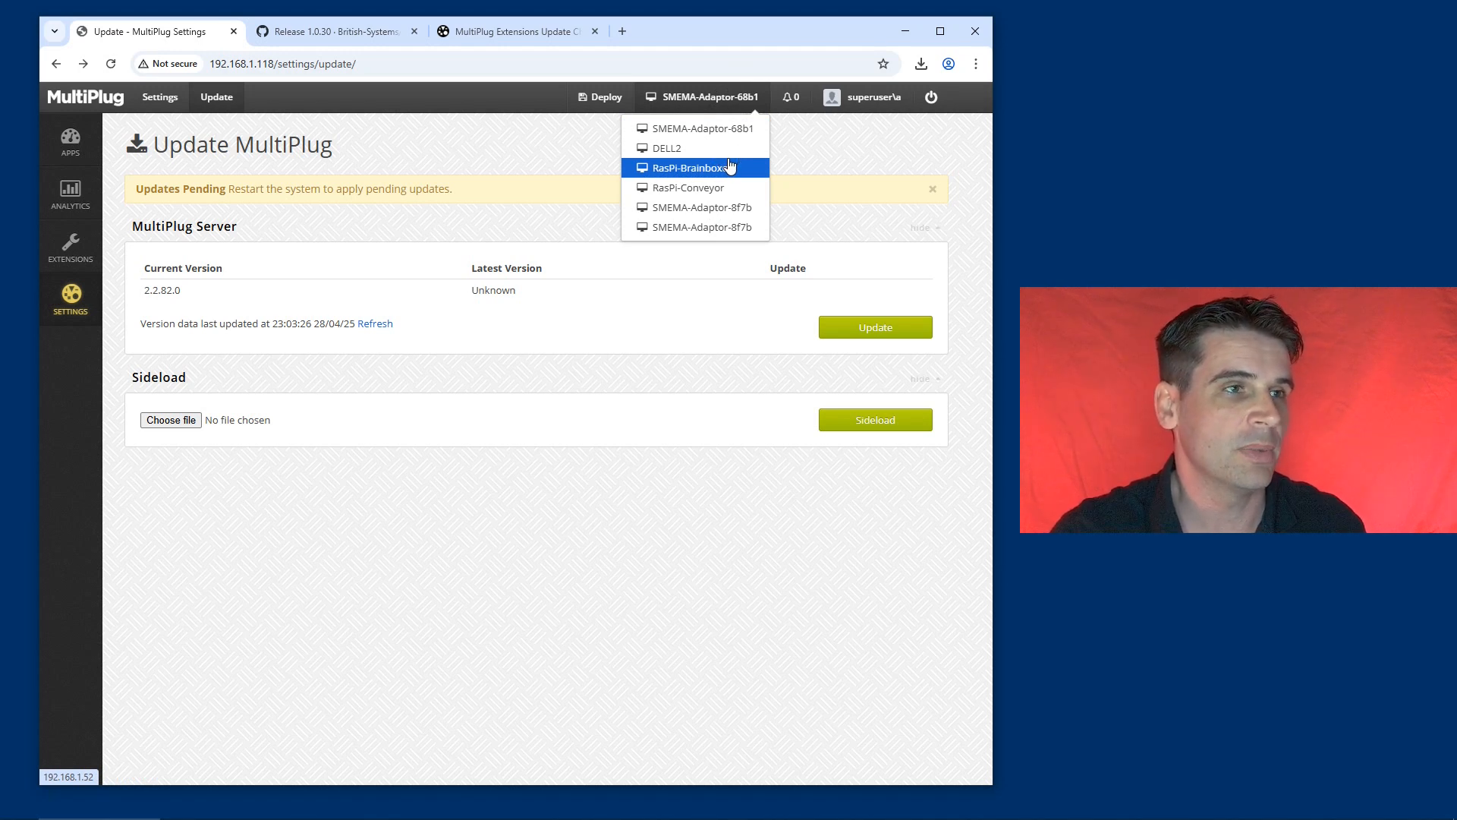
pyautogui.click(445, 164)
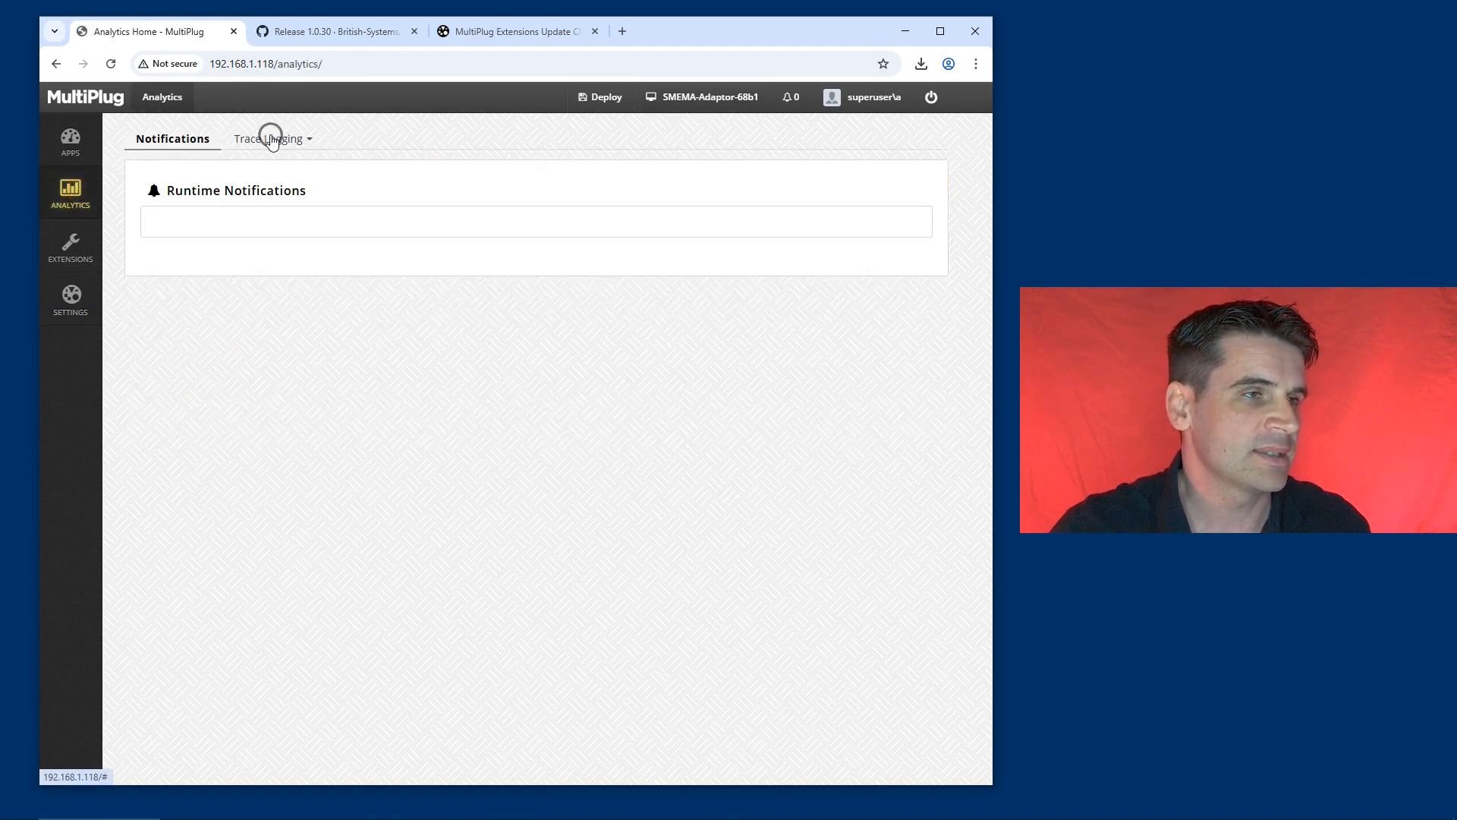
# - Open the Housekeeping settings to examine the file retention and memory sections
pyautogui.click(74, 304)
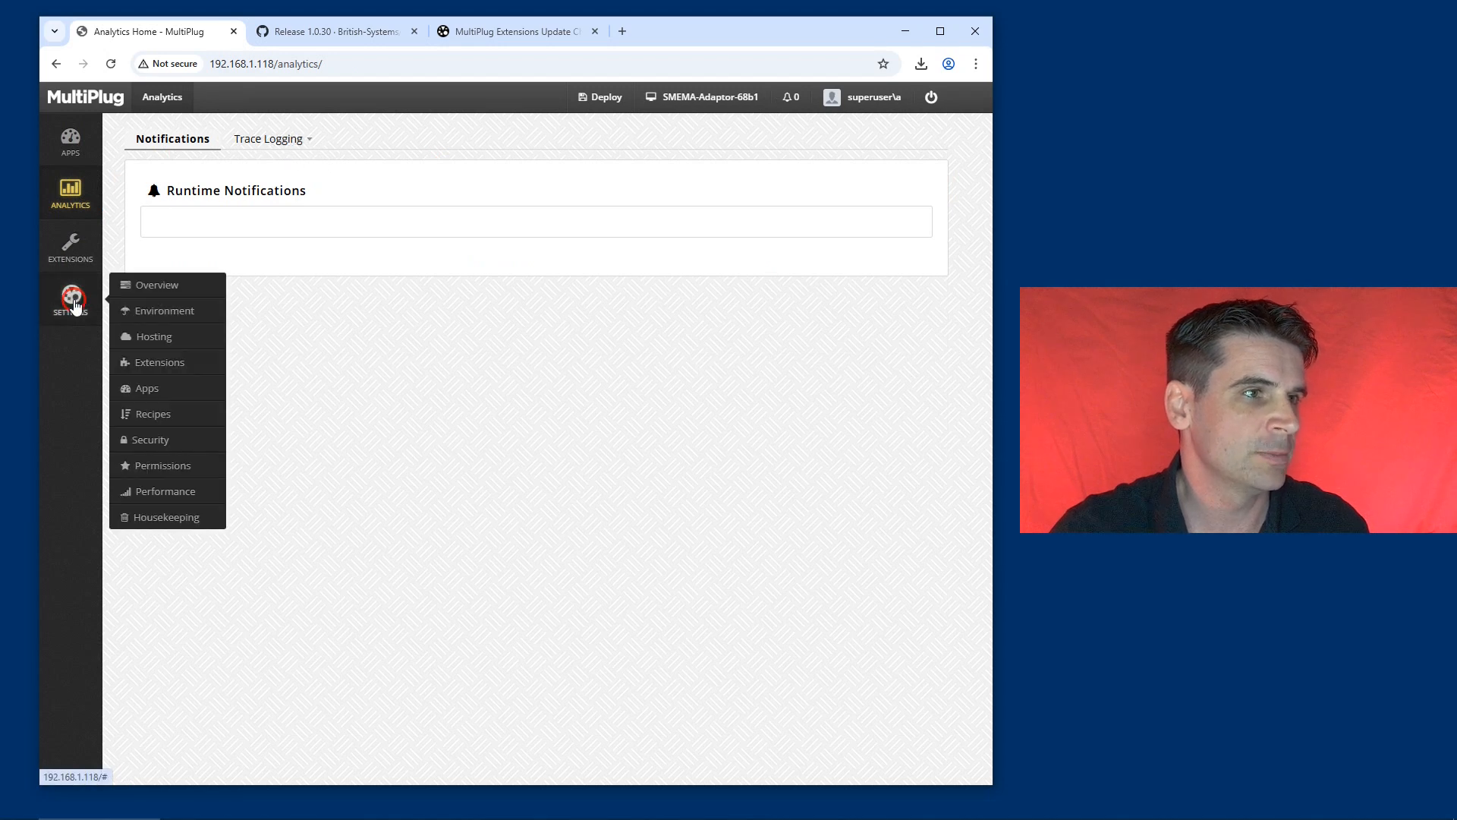
pyautogui.click(177, 475)
pyautogui.click(171, 519)
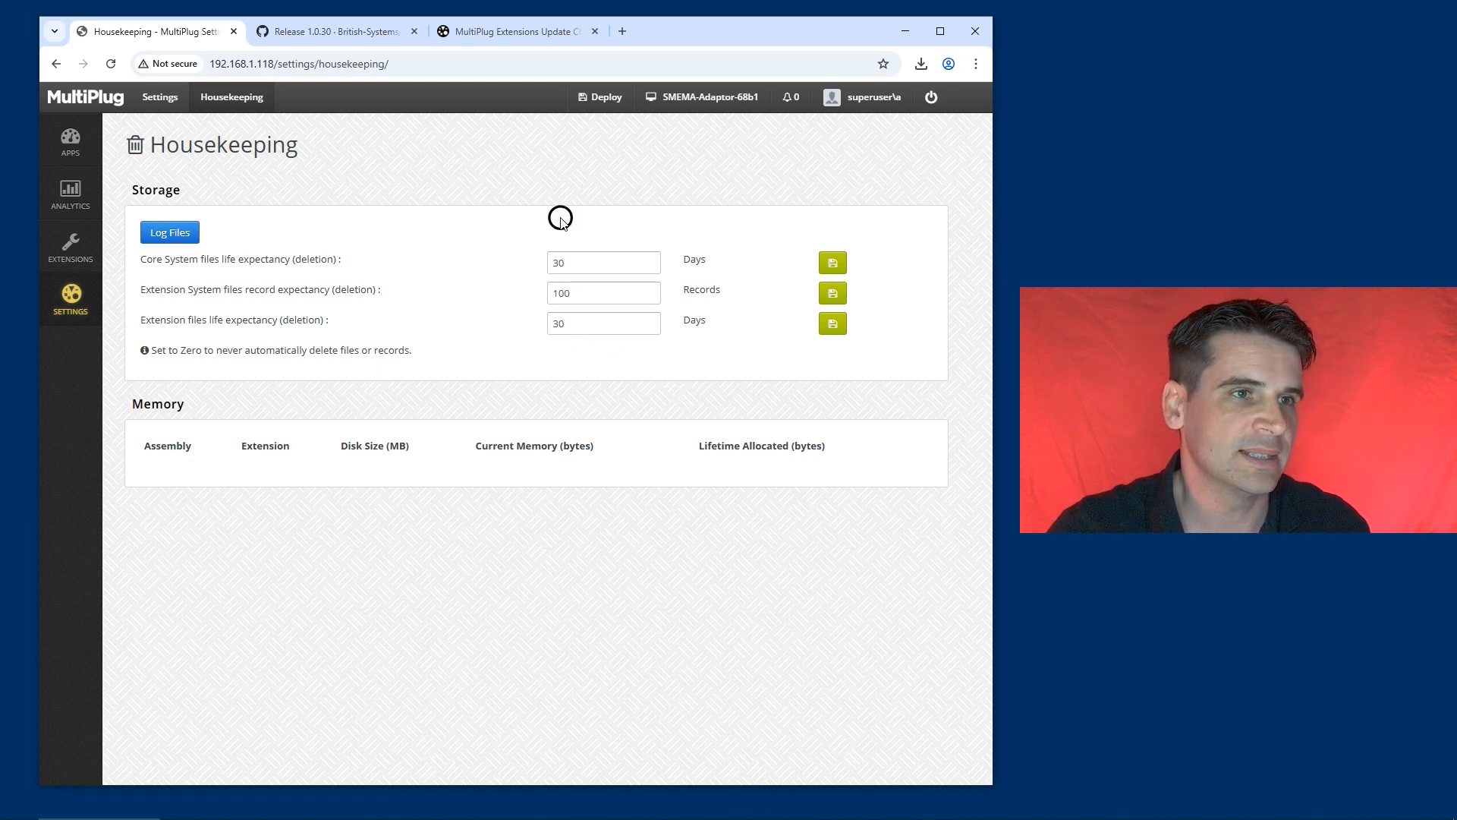
# - Examine the Permissions settings for extensions, user groups, page URLs and the MultiPlug API
pyautogui.click(69, 314)
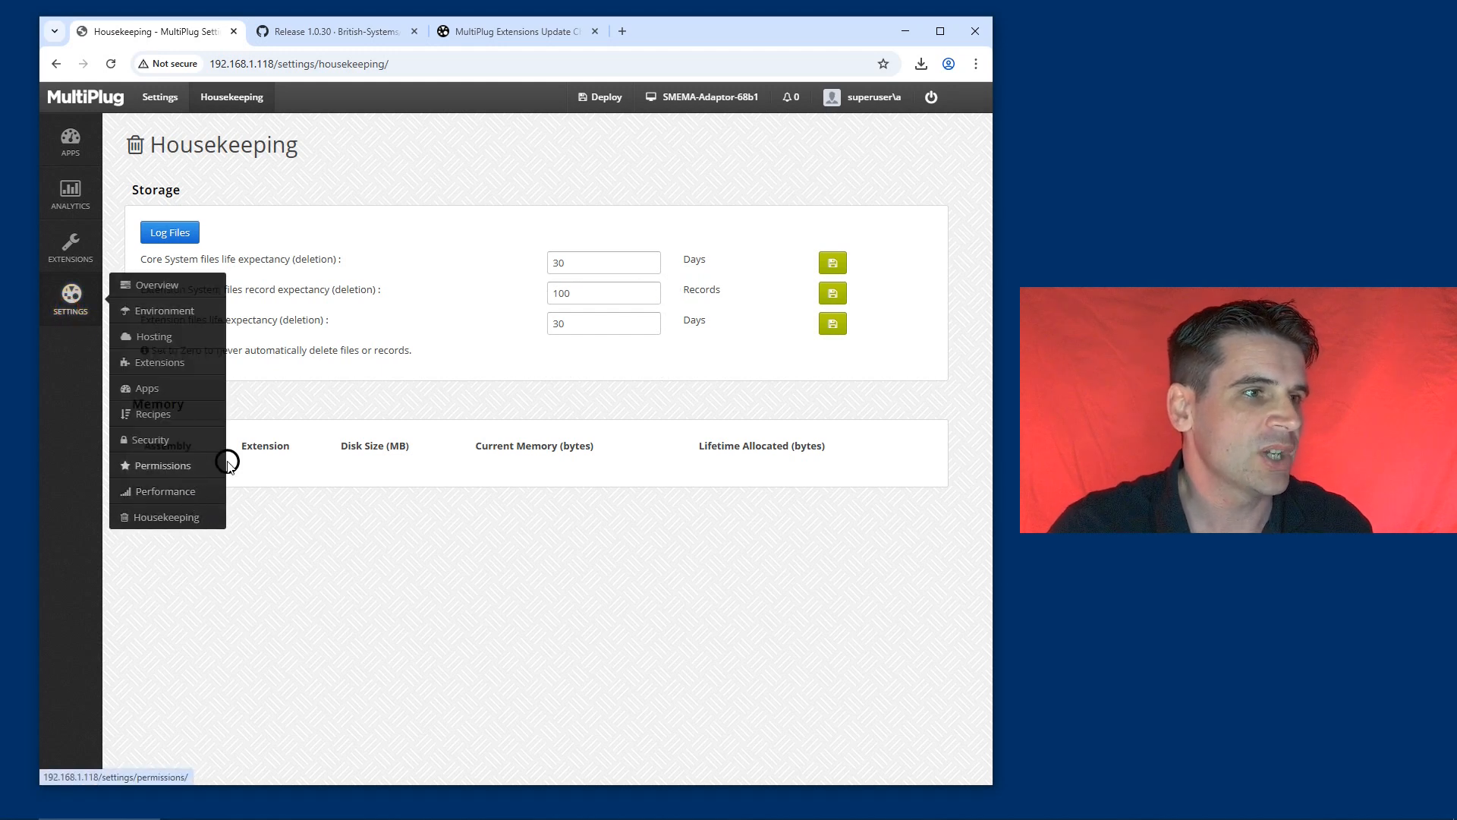
pyautogui.click(166, 465)
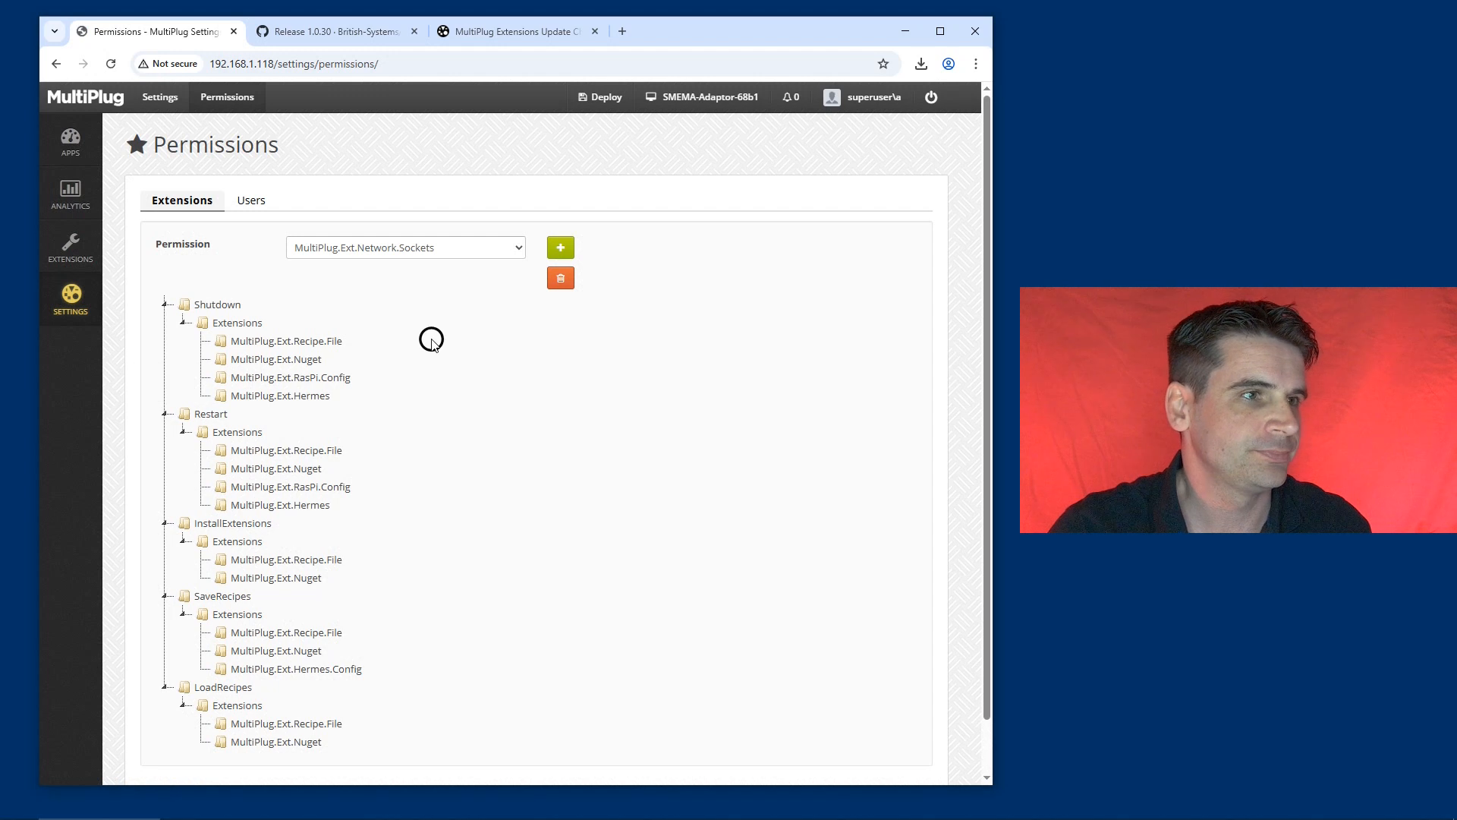
pyautogui.click(252, 201)
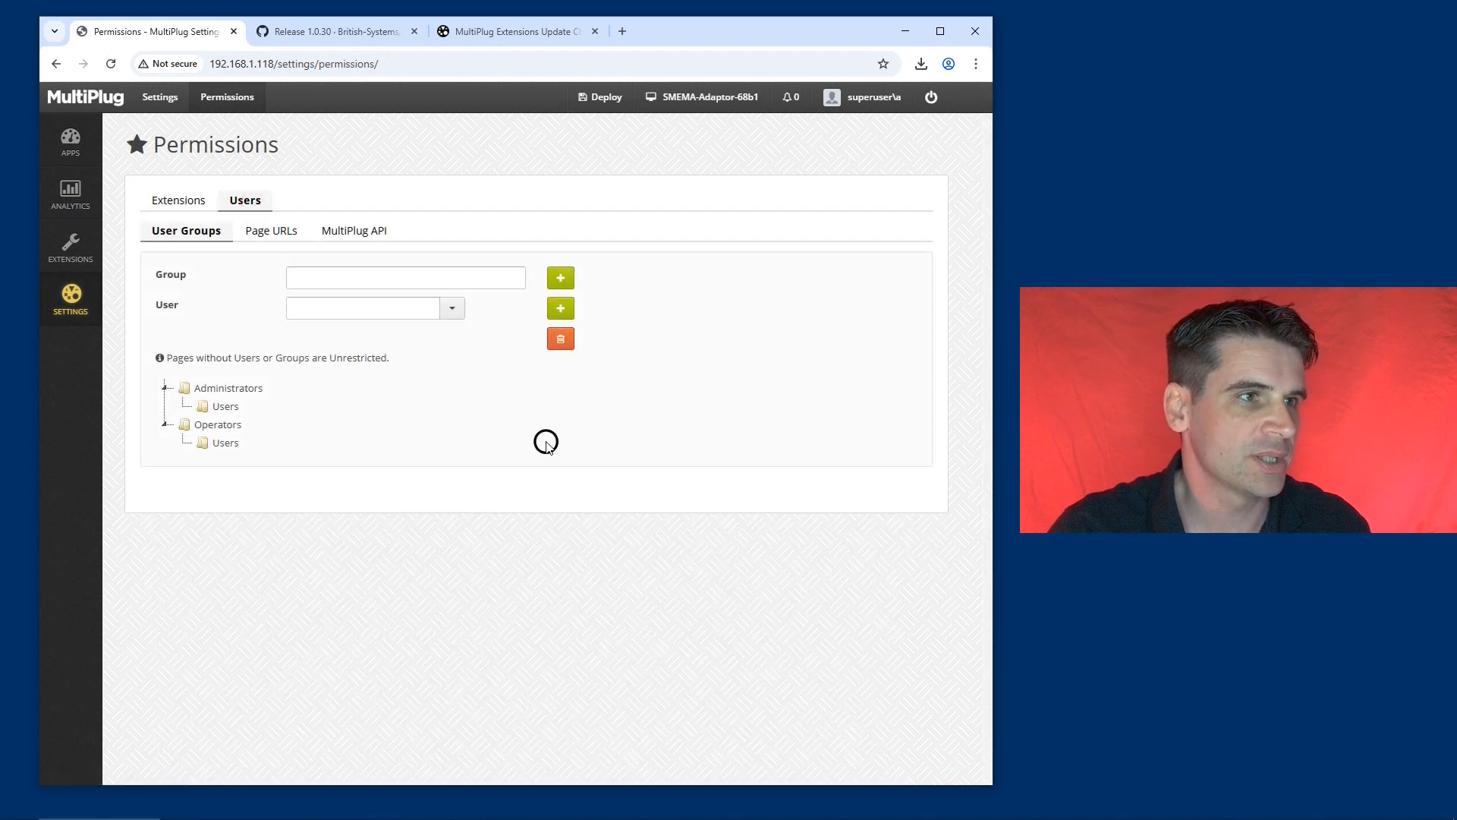
pyautogui.click(275, 235)
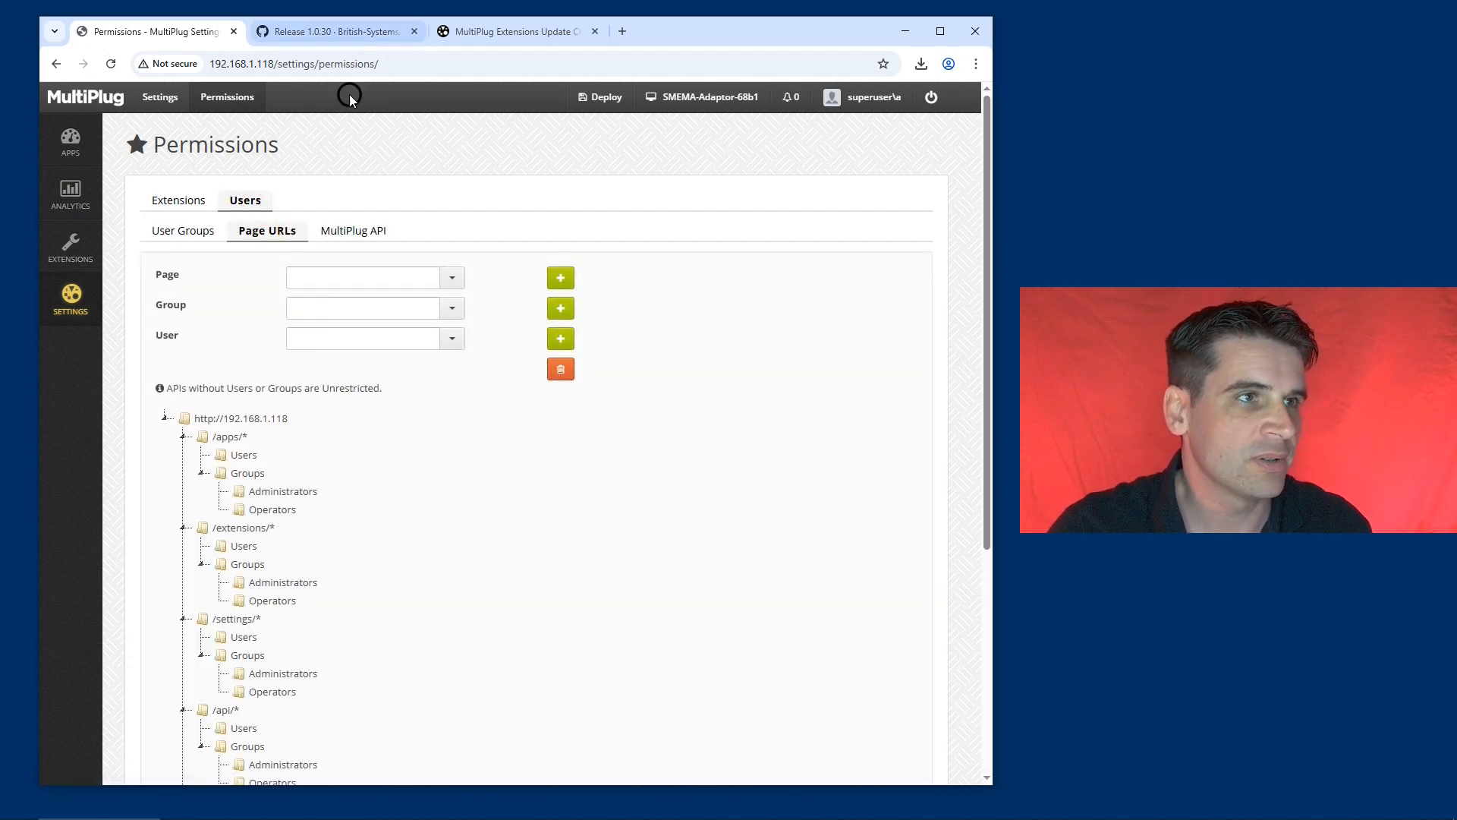
pyautogui.moveTo(410, 65); pyautogui.dragTo(273, 62)
pyautogui.click(414, 61)
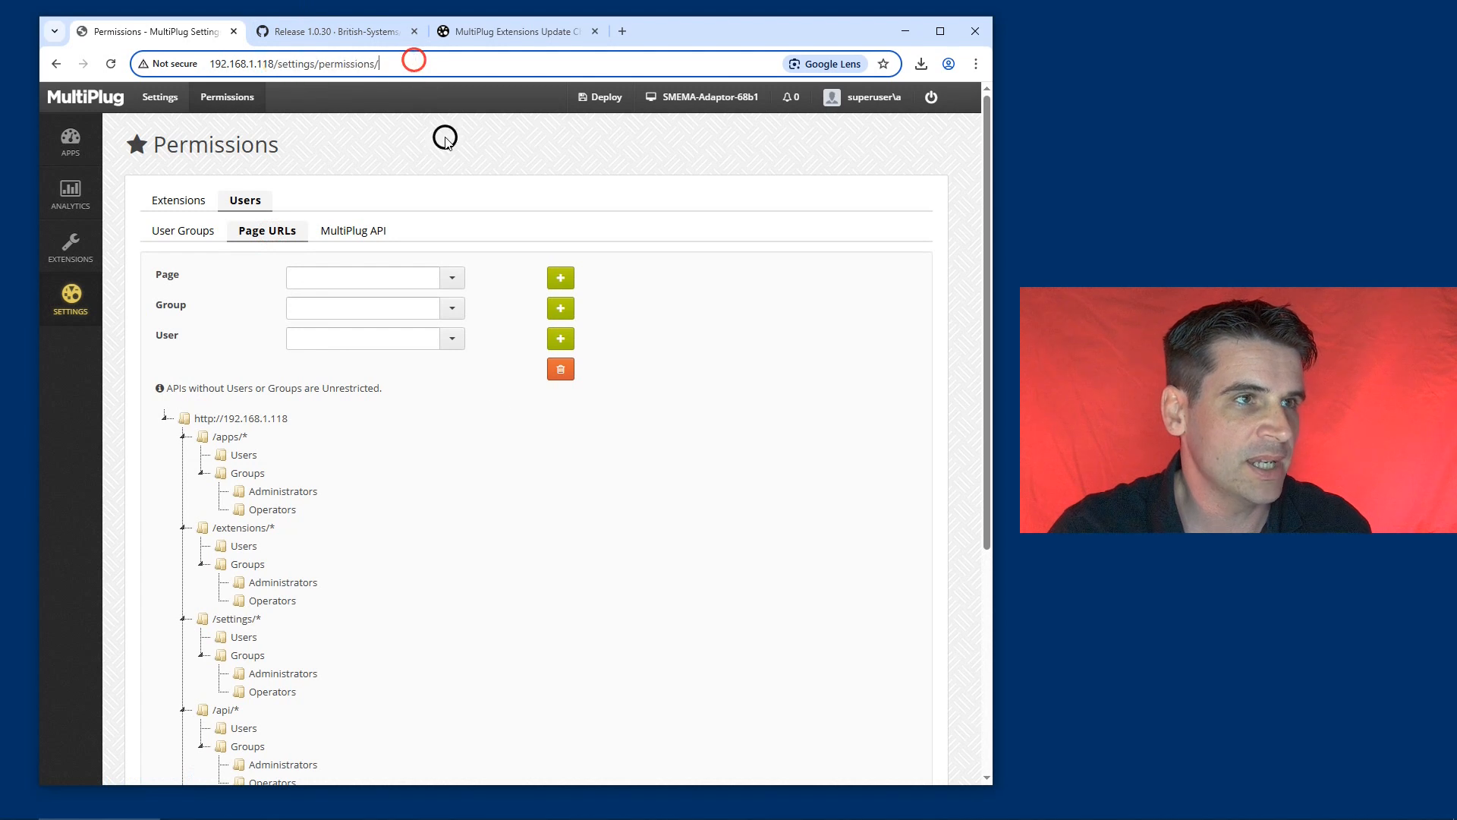
pyautogui.click(354, 235)
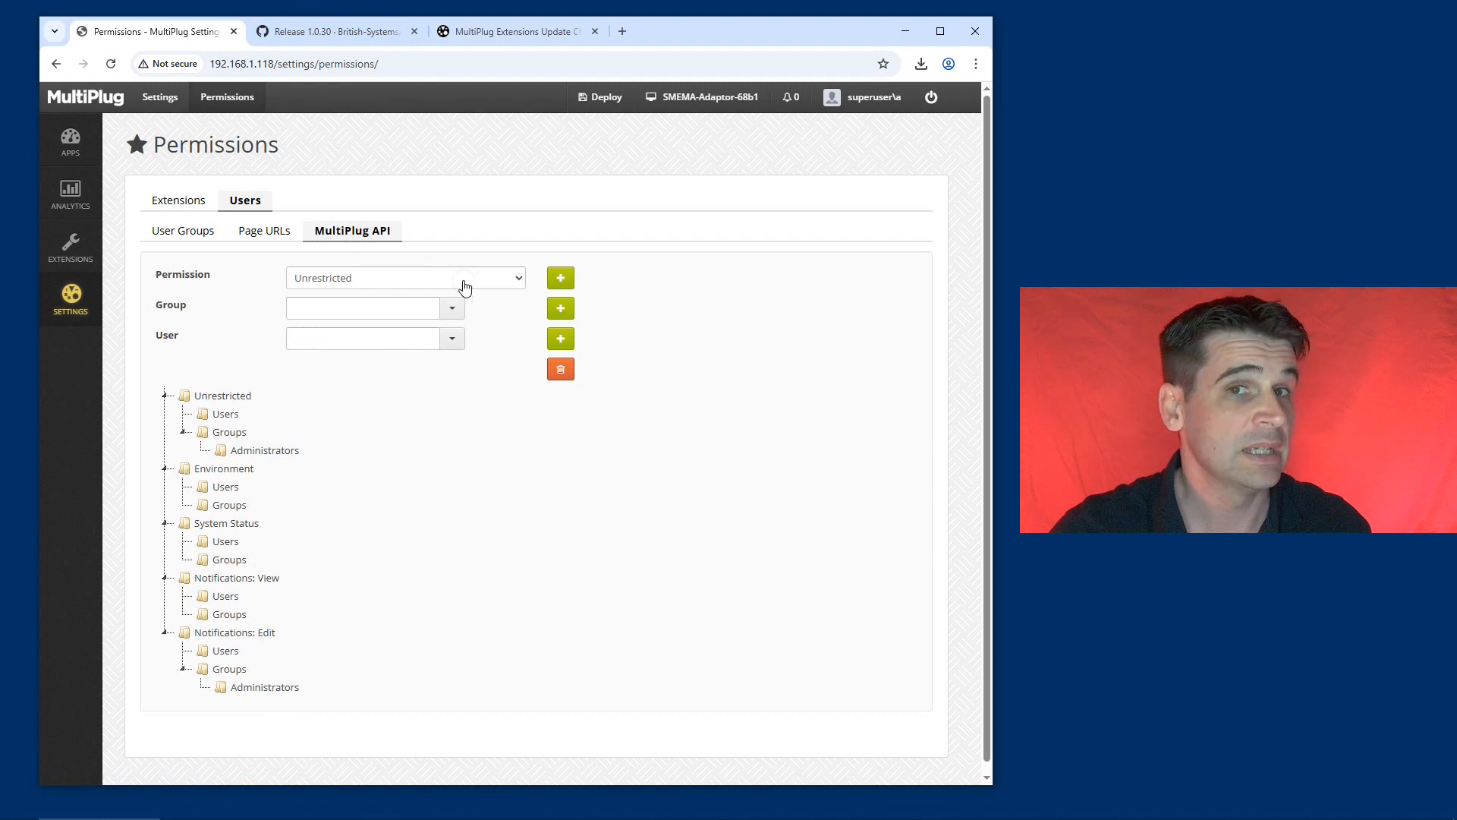
# - In the Security settings, try the Local domain in the new-user form and view the list of users
pyautogui.moveTo(72, 292)
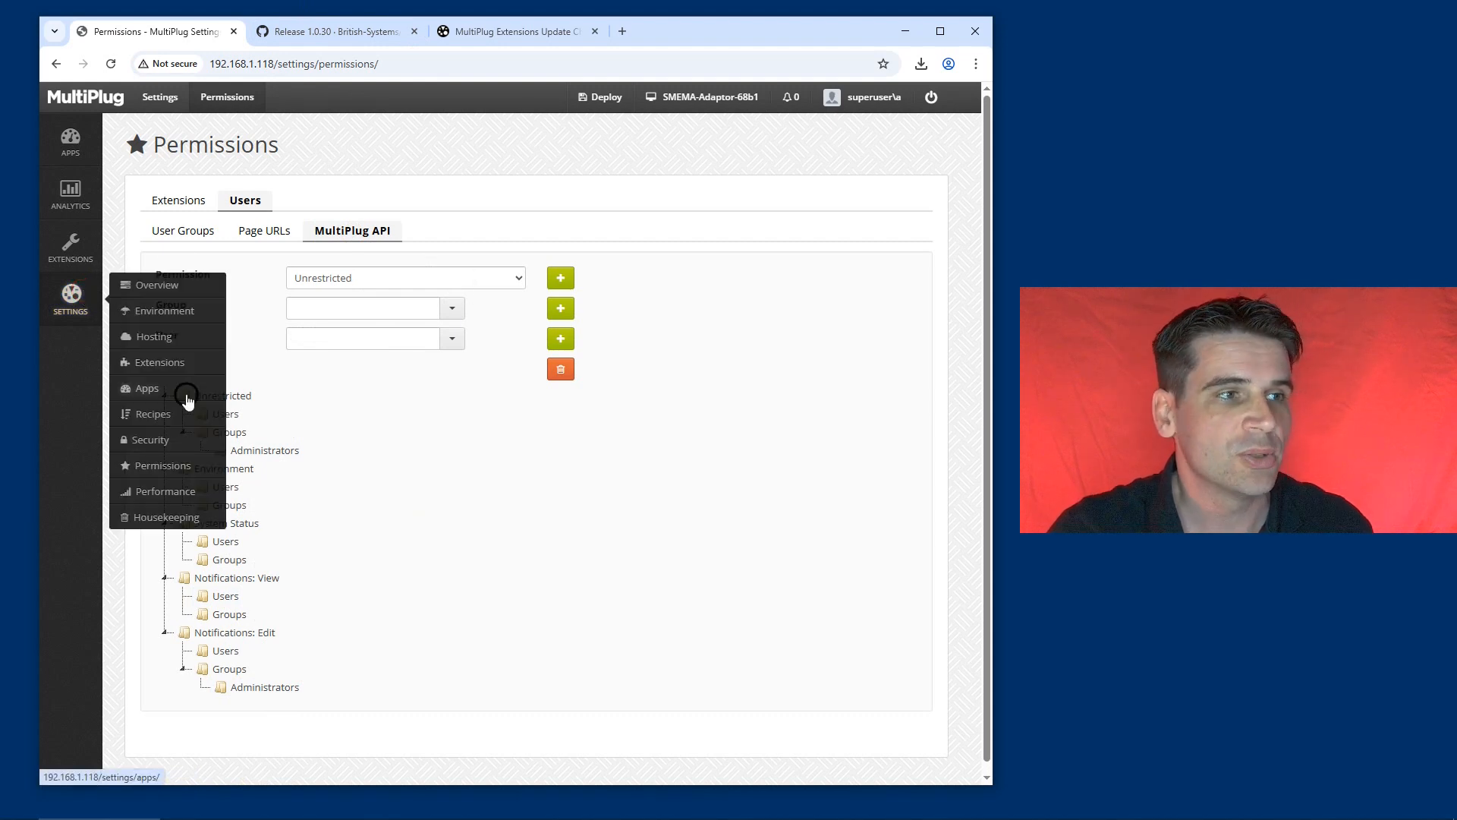
pyautogui.click(175, 440)
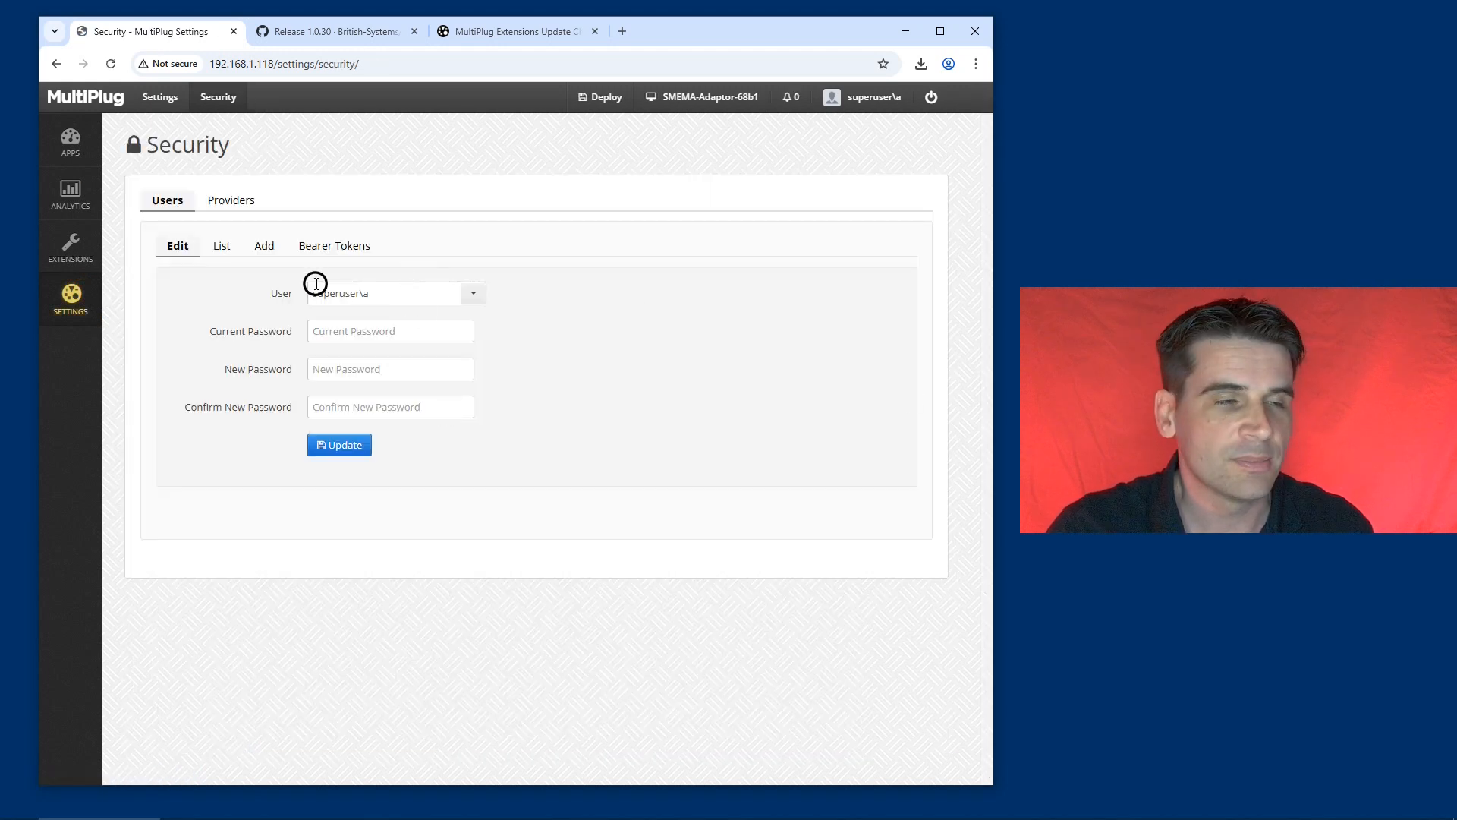
pyautogui.click(266, 245)
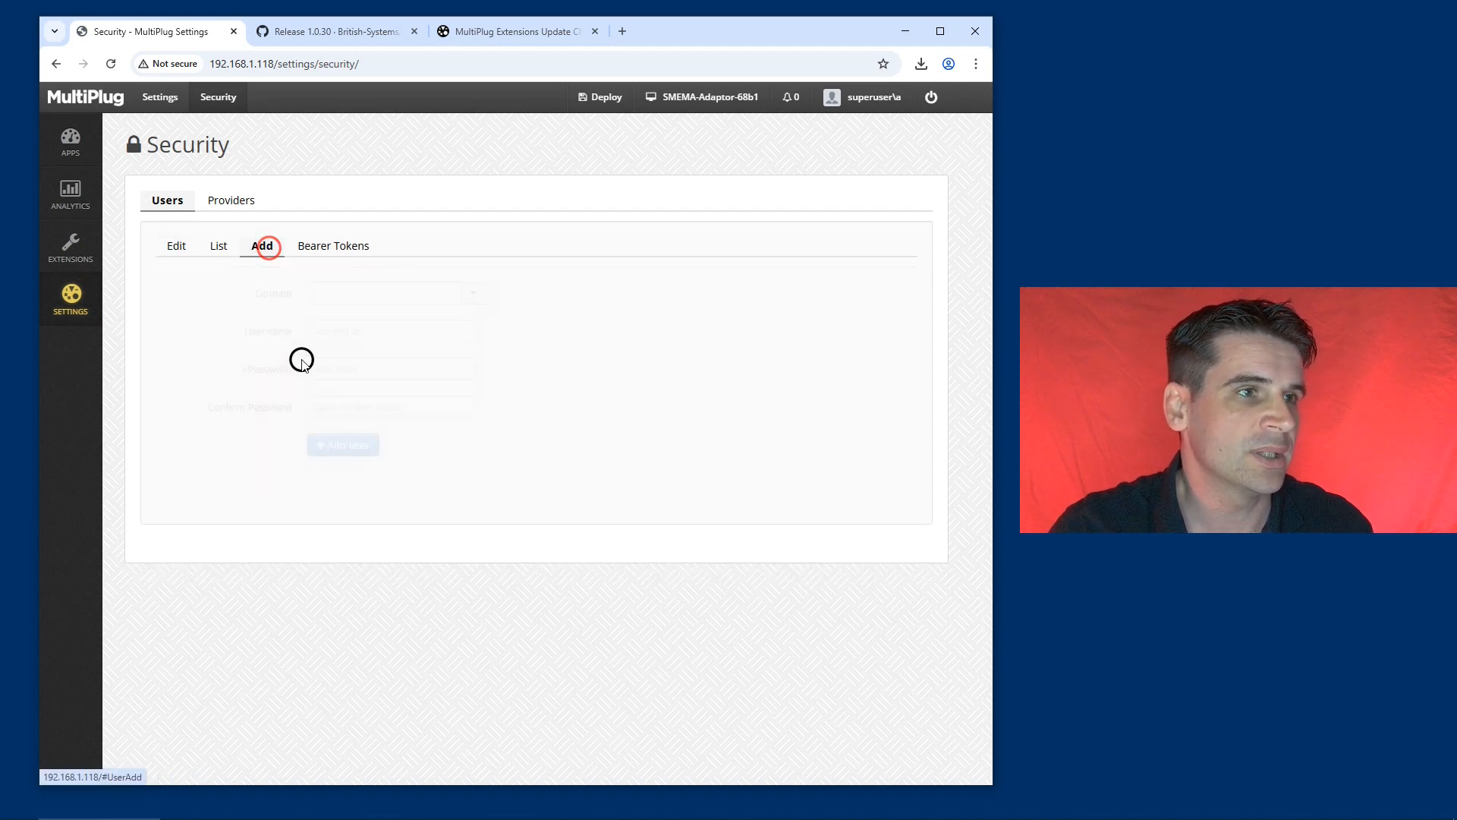
pyautogui.click(478, 293)
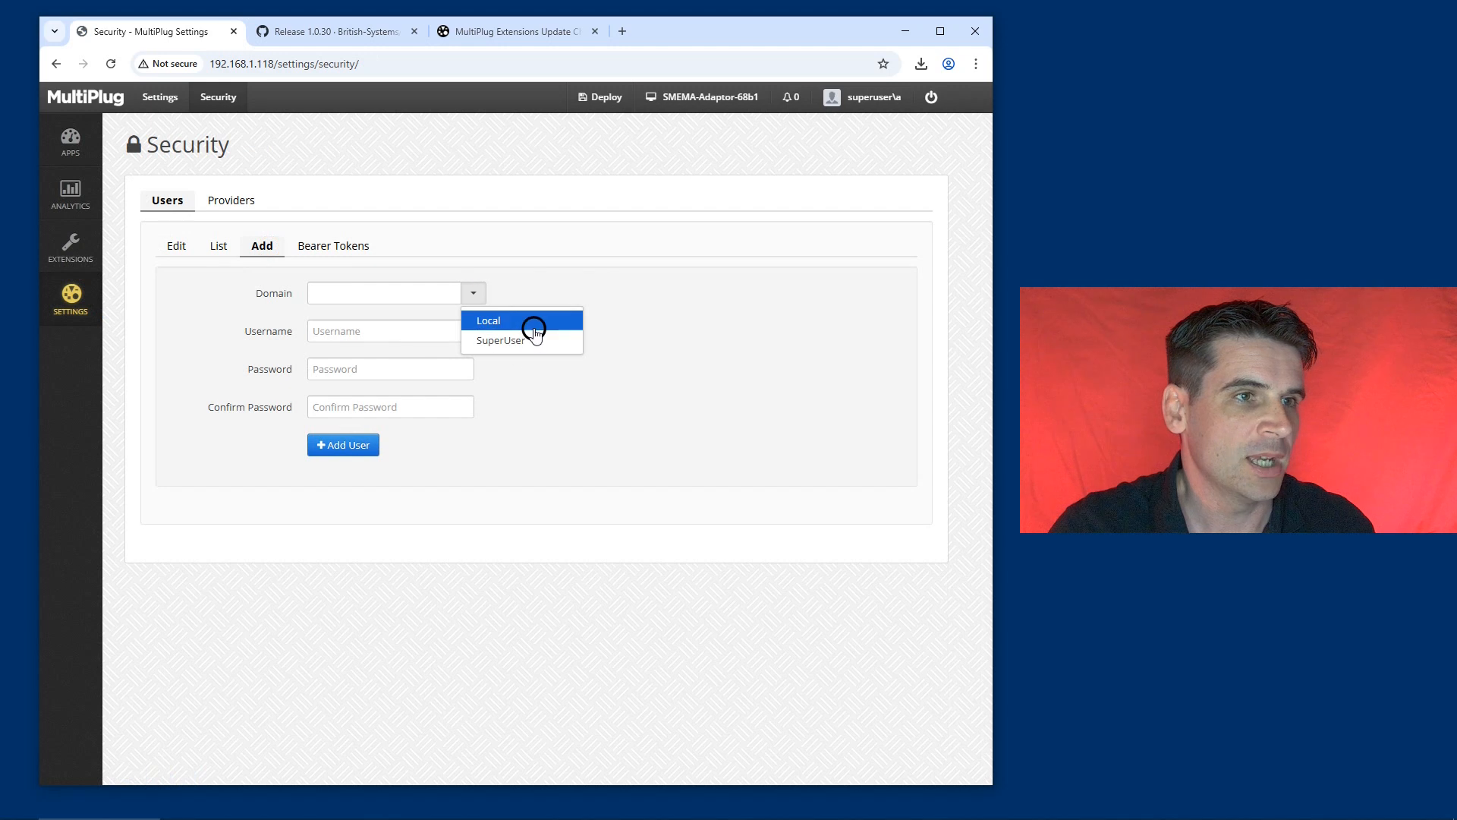
pyautogui.click(533, 323)
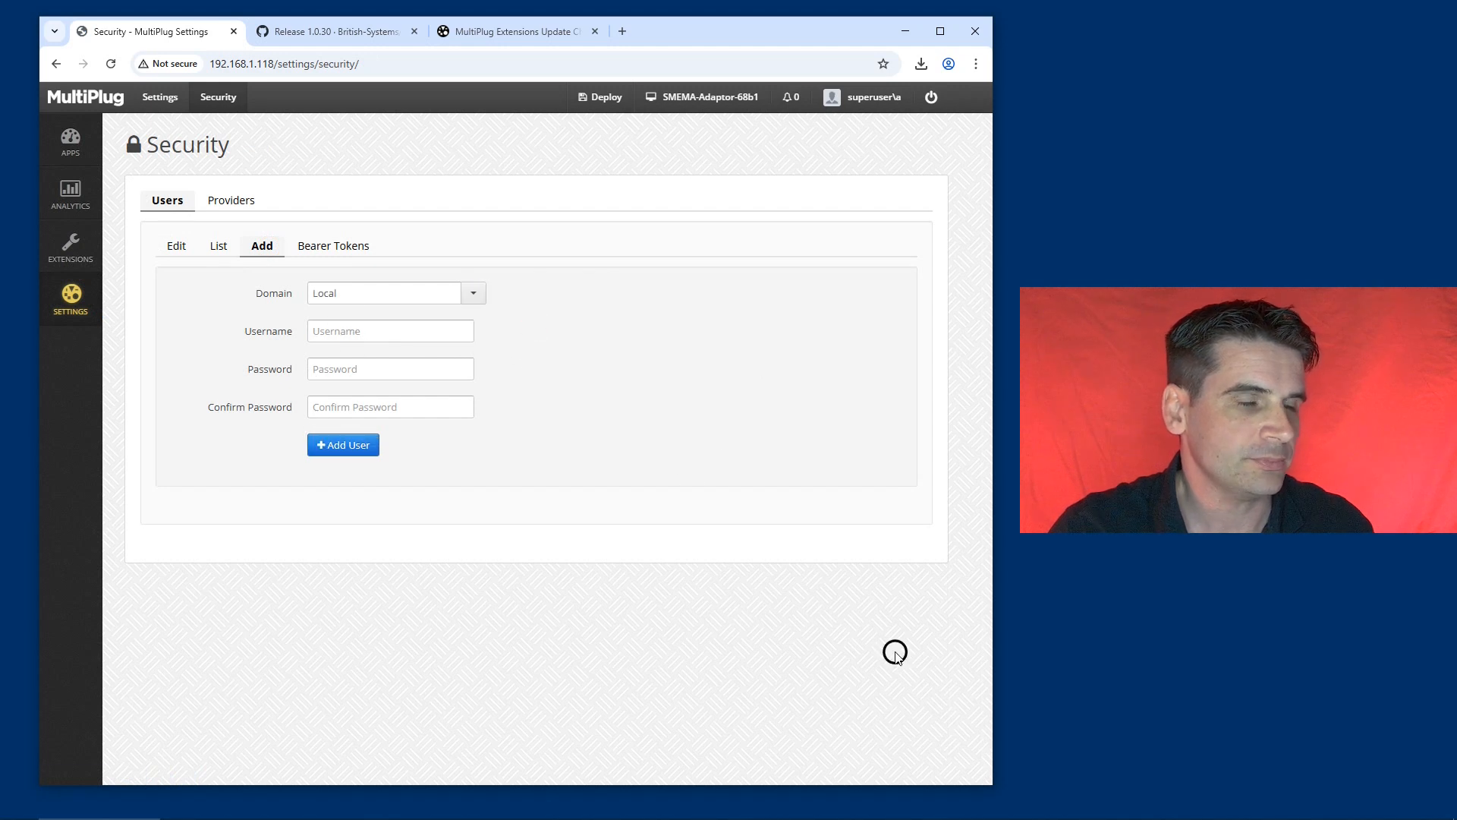
pyautogui.click(217, 246)
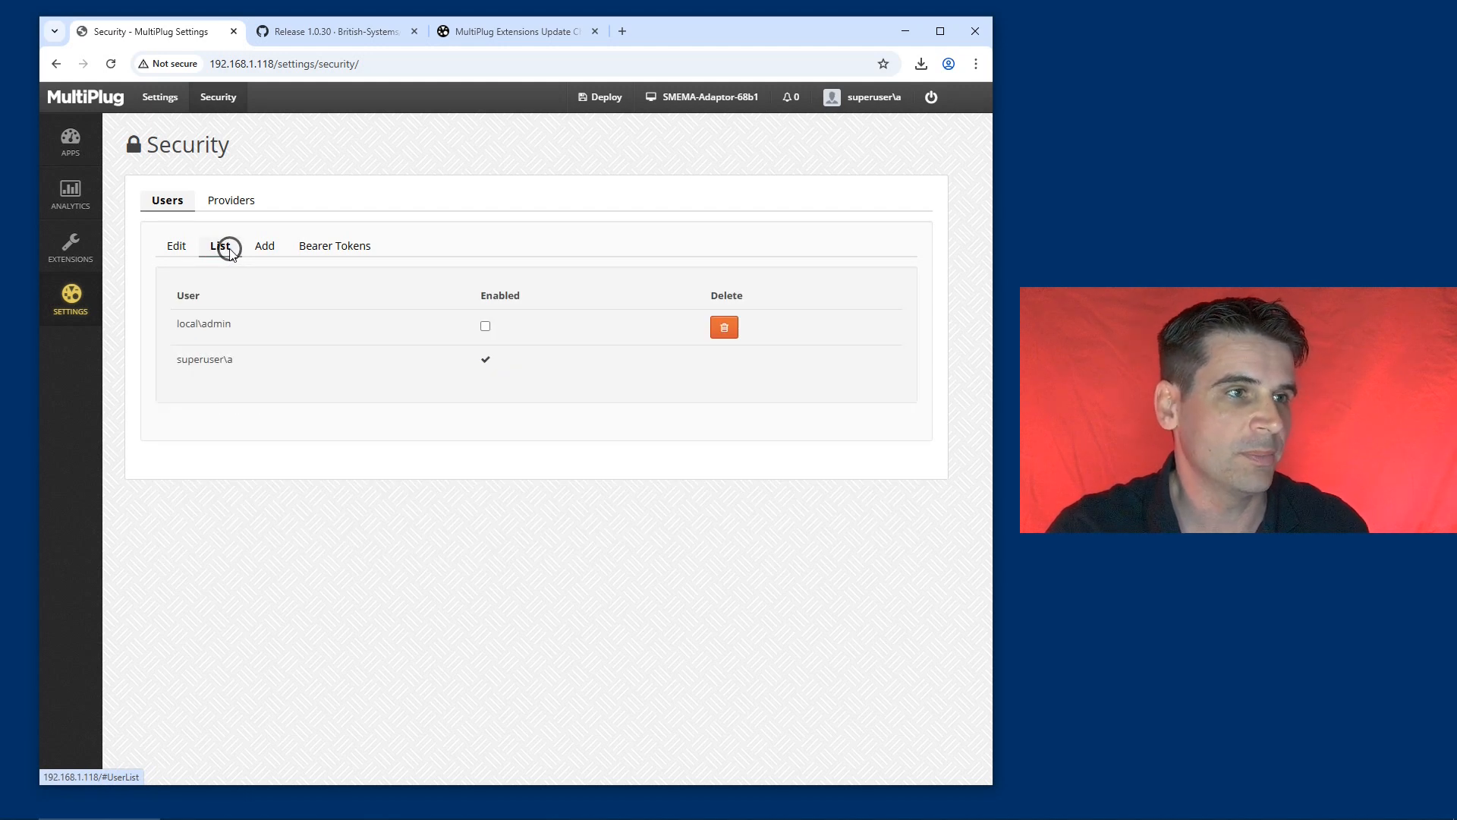
# - View the user password edit form in the Security settings, and browse the available extension and settings pages
pyautogui.click(177, 245)
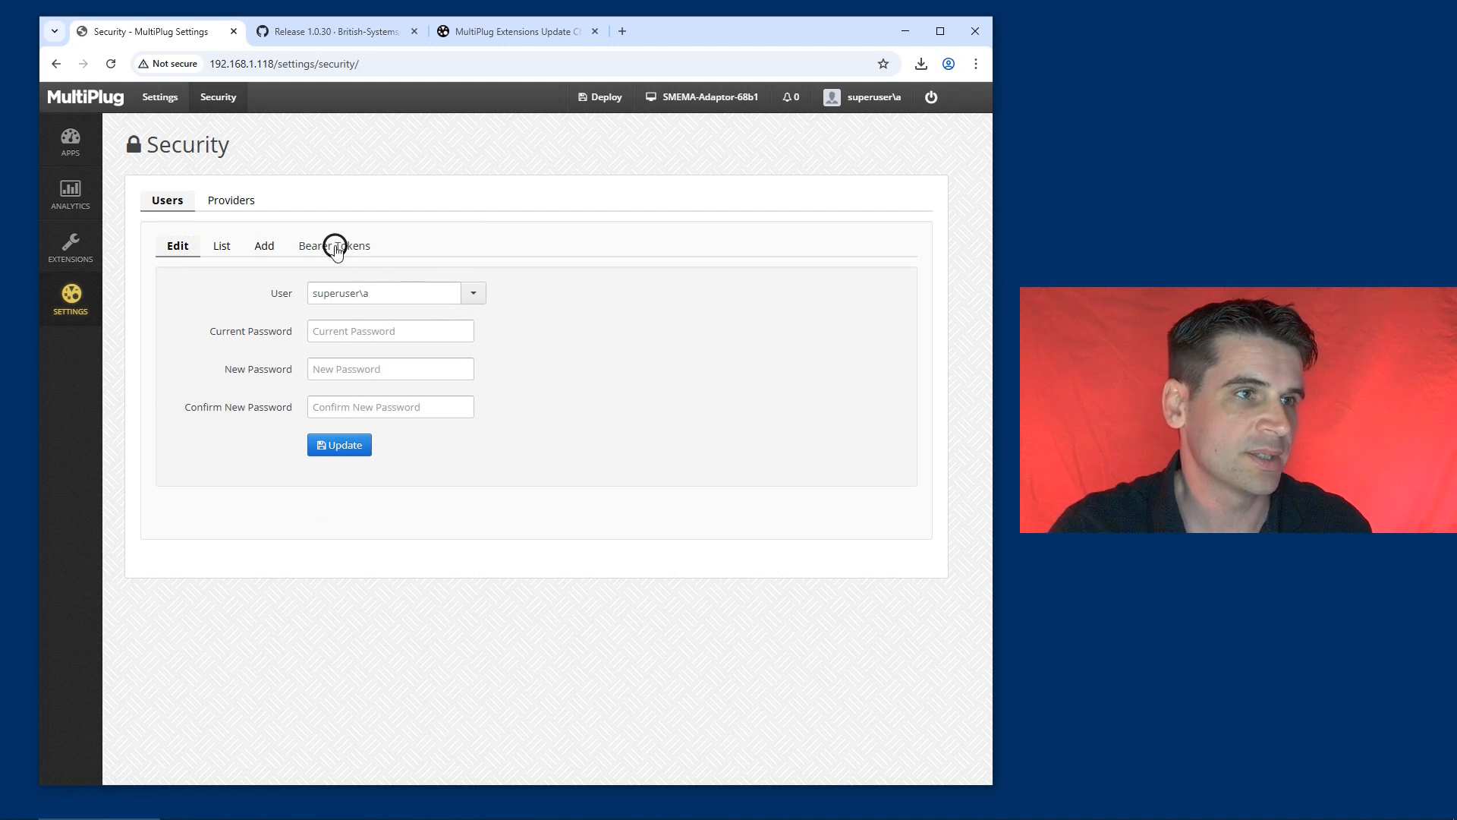
pyautogui.click(75, 251)
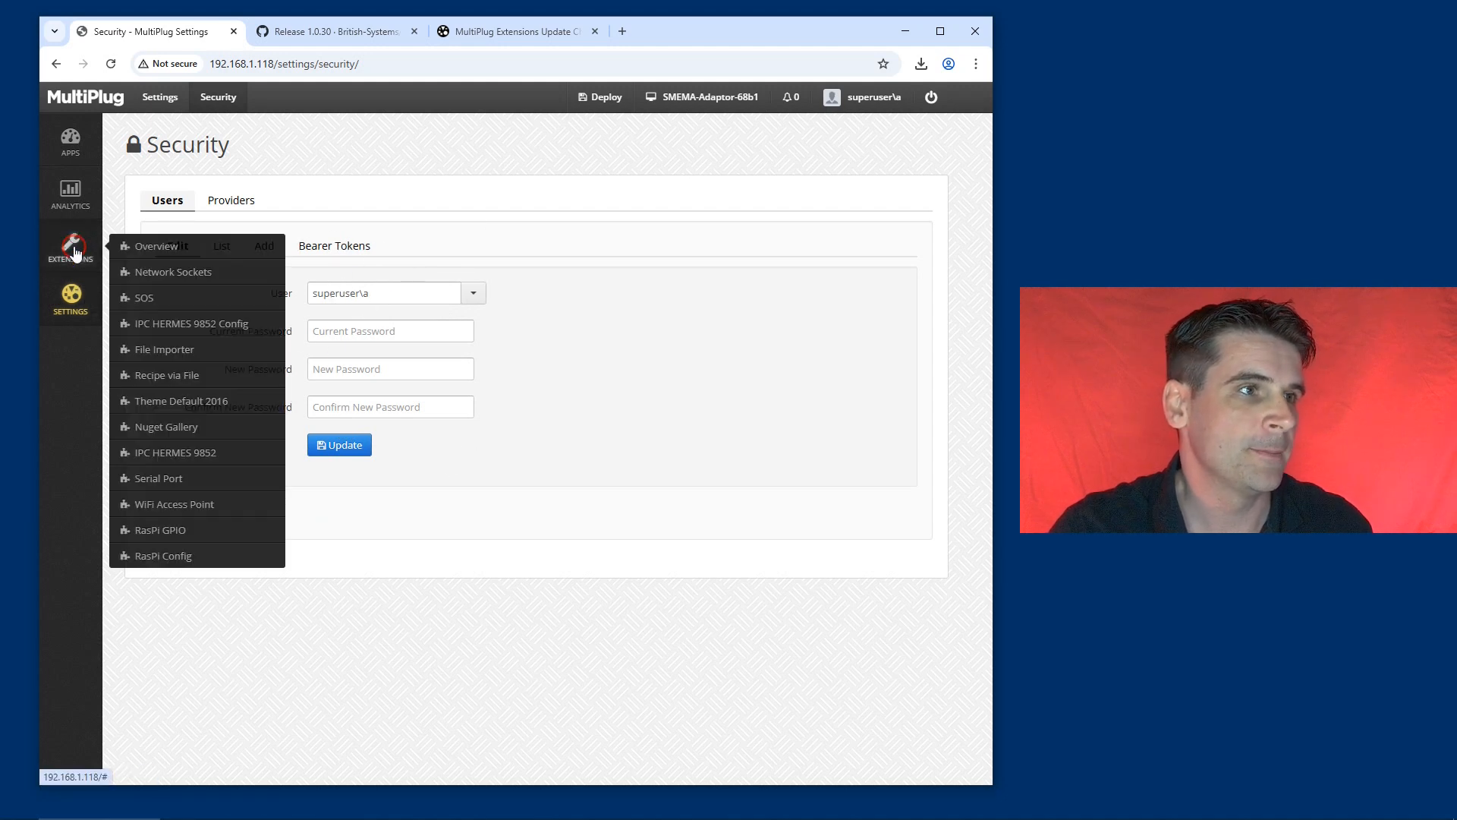
pyautogui.click(73, 297)
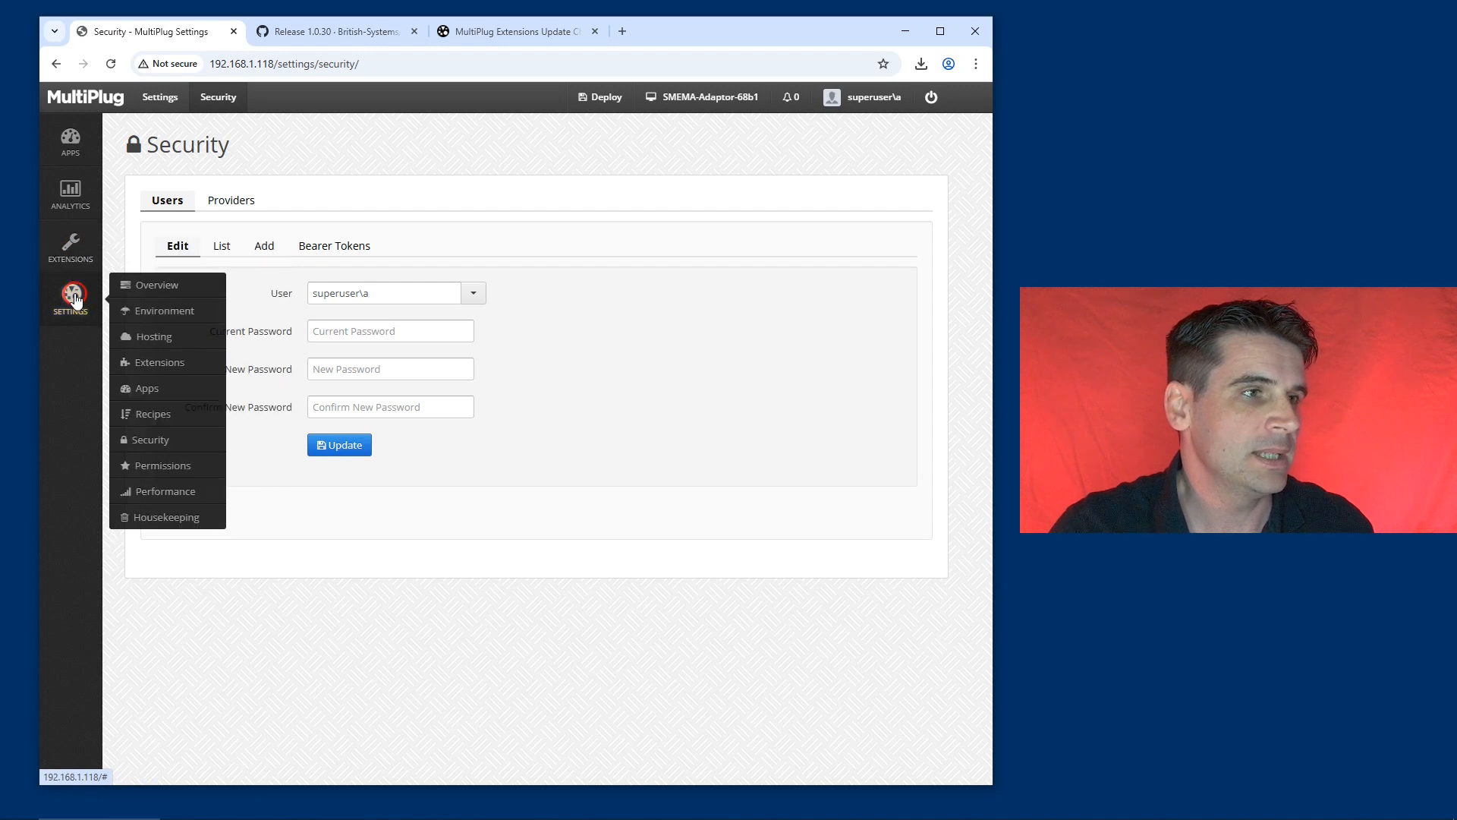
pyautogui.click(164, 384)
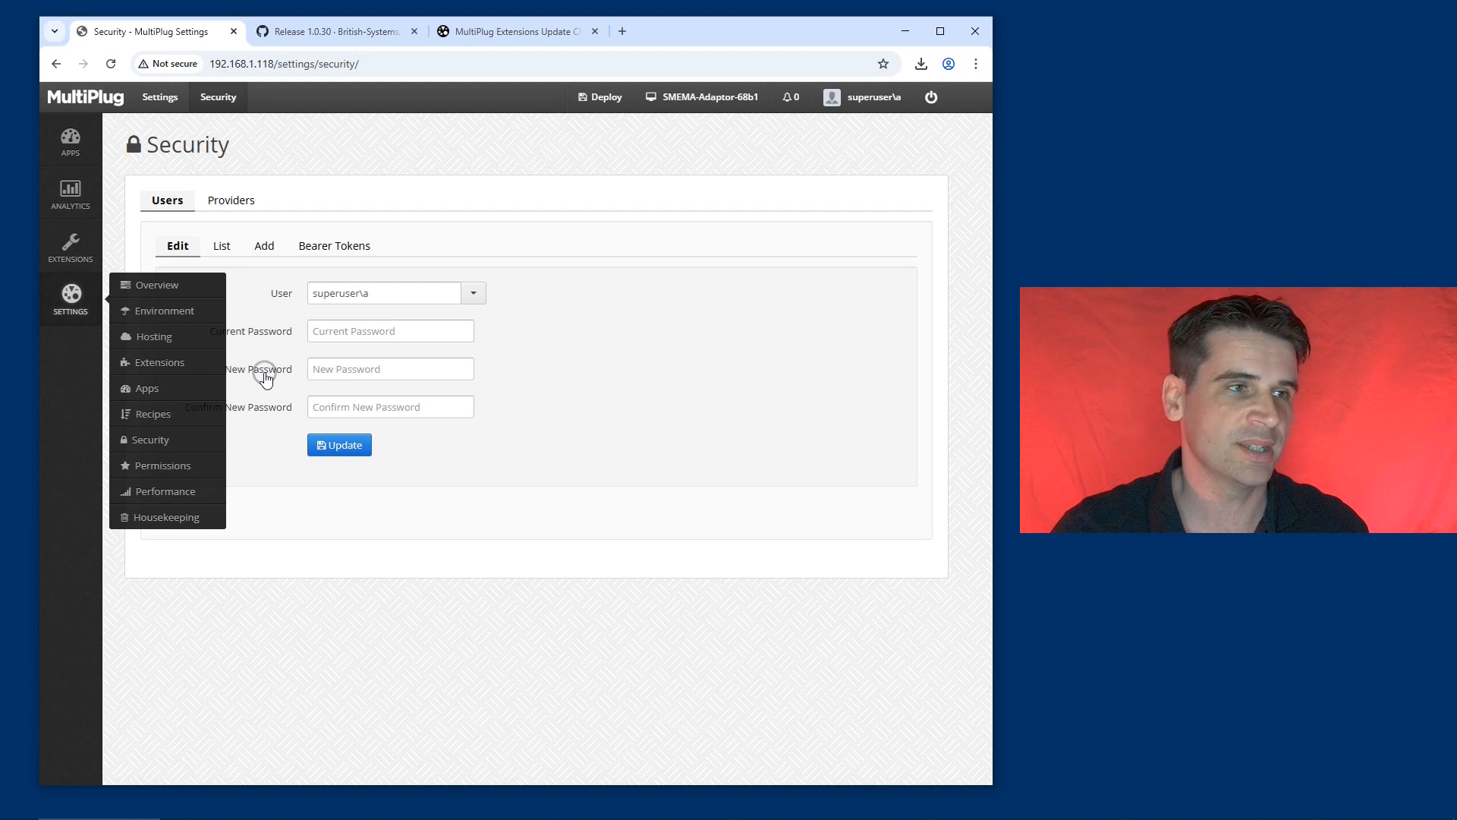
# - Open the RasPi Config extension and check the operating system version in the Raspberry Pi overview
pyautogui.click(63, 257)
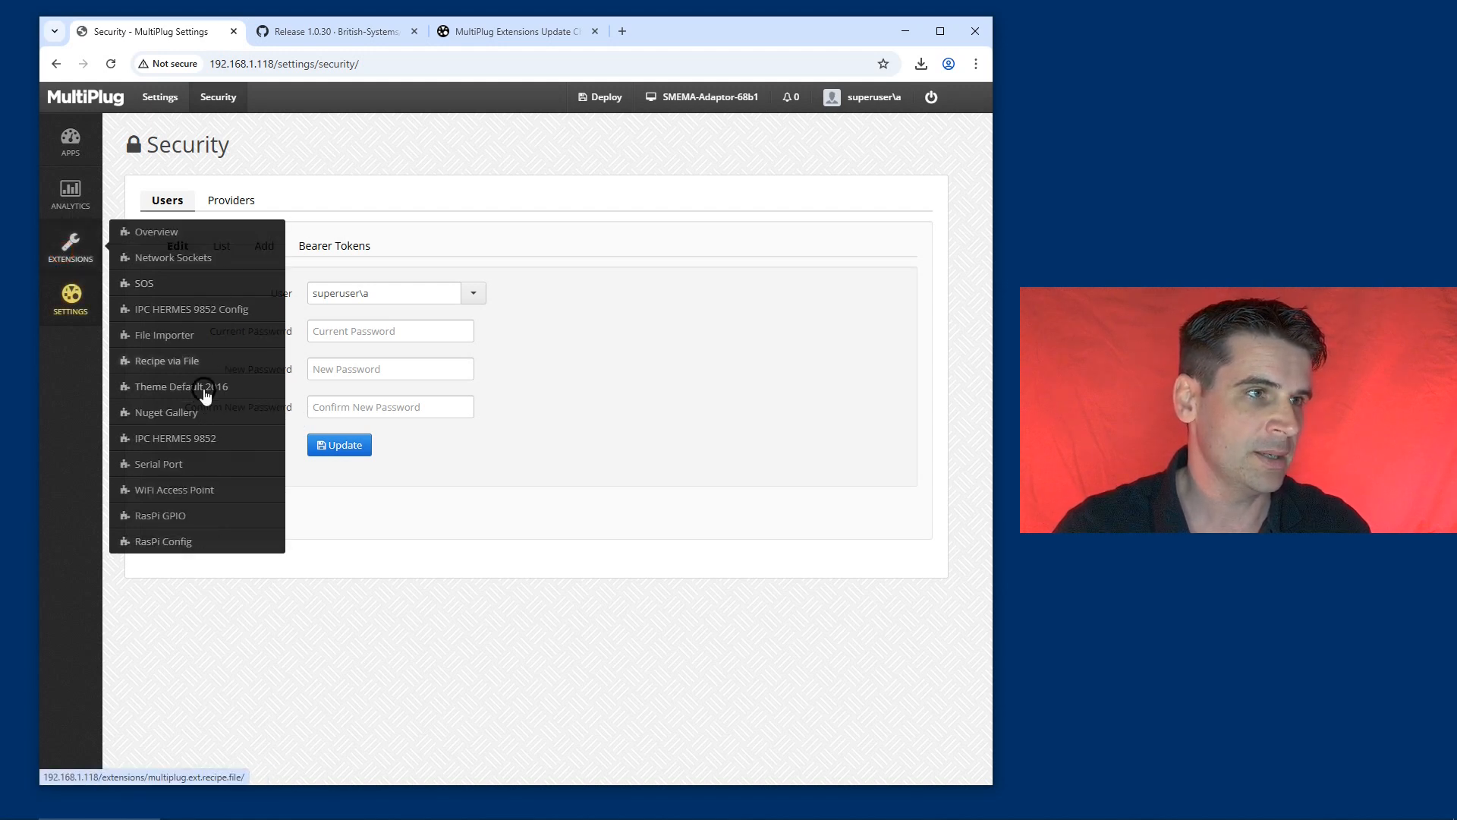
pyautogui.click(169, 542)
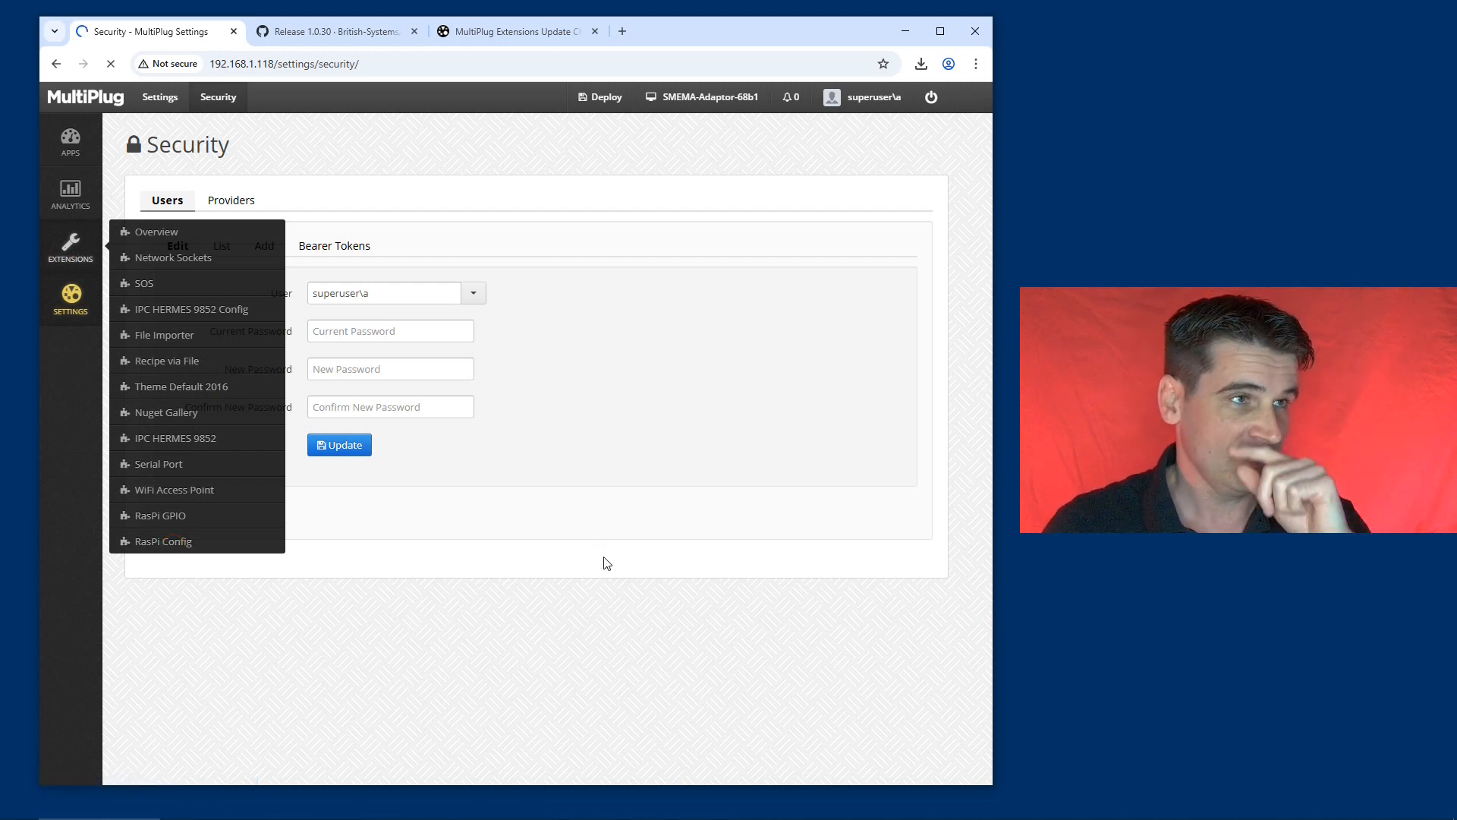
pyautogui.click(603, 559)
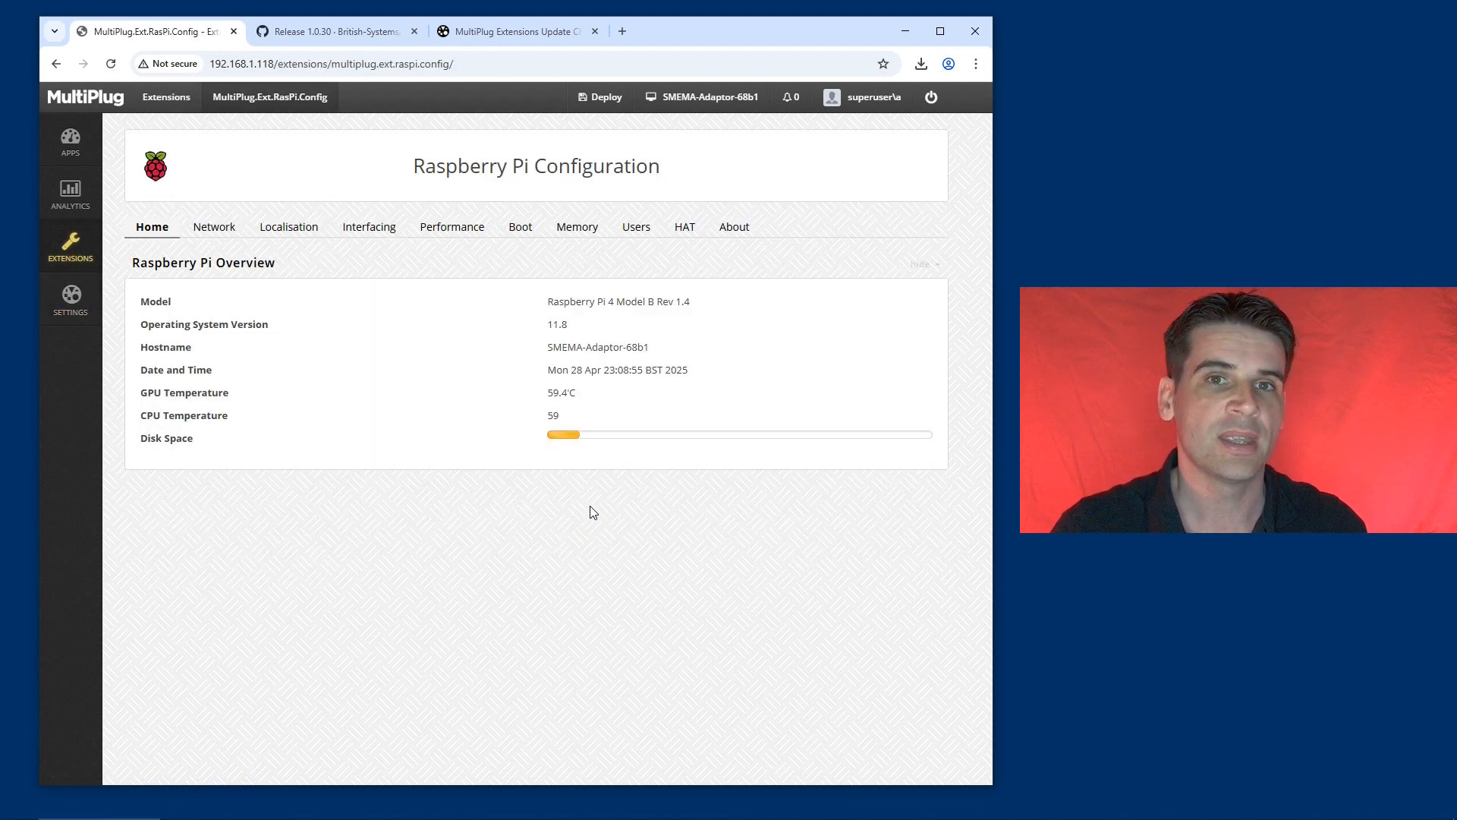
pyautogui.click(593, 510)
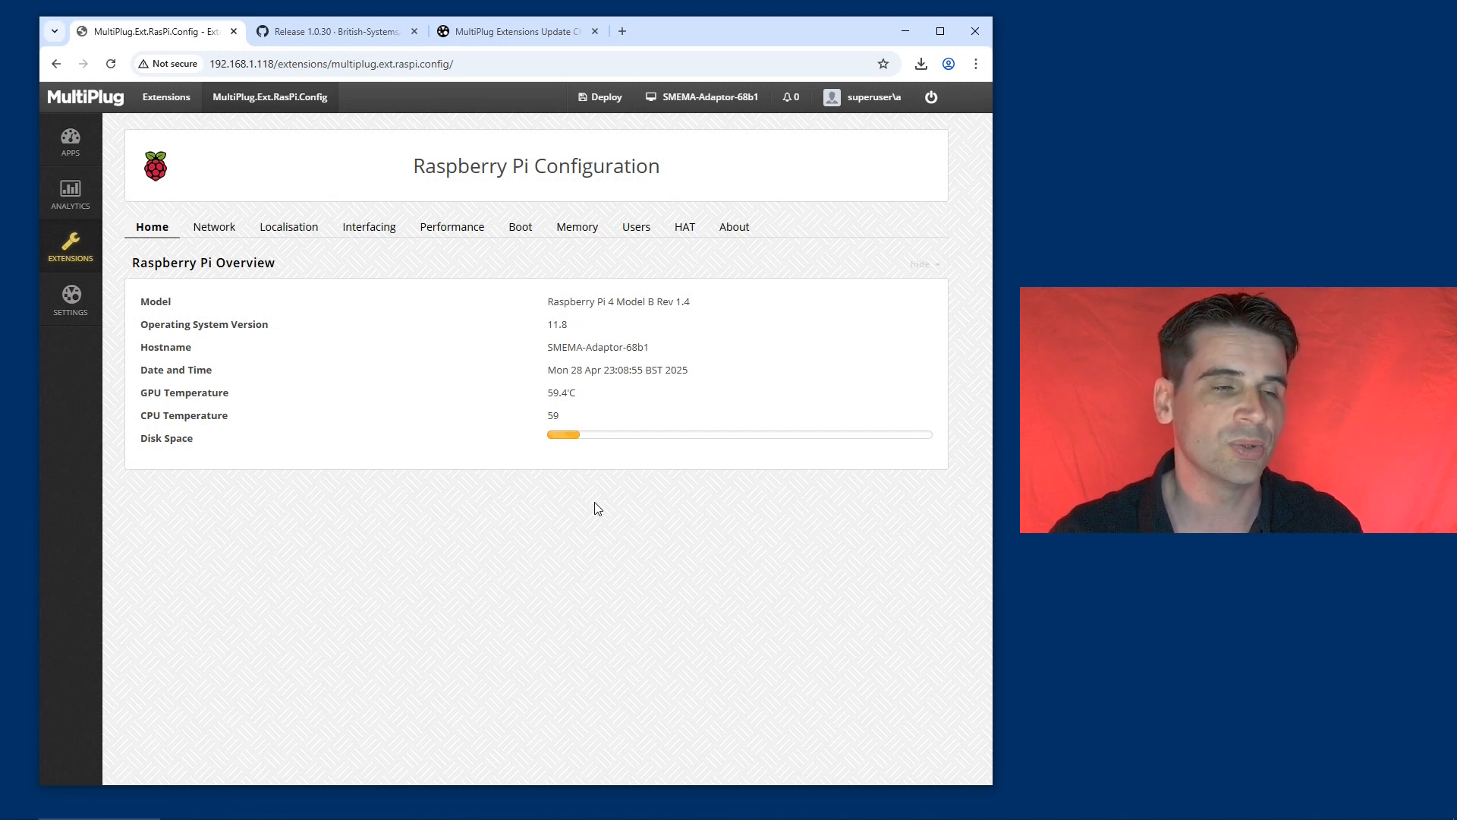
pyautogui.doubleClick(563, 325)
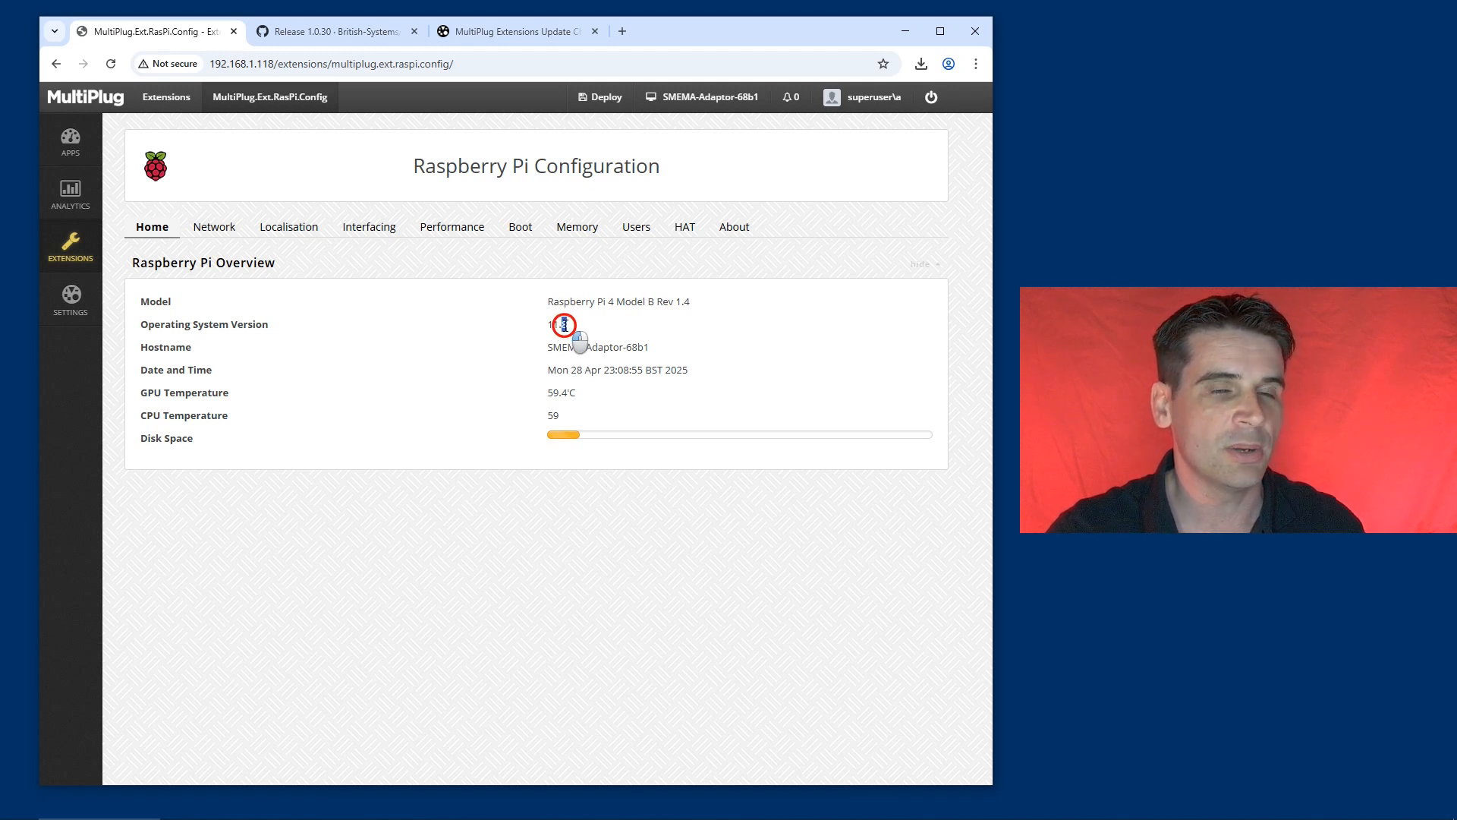
pyautogui.click(564, 325)
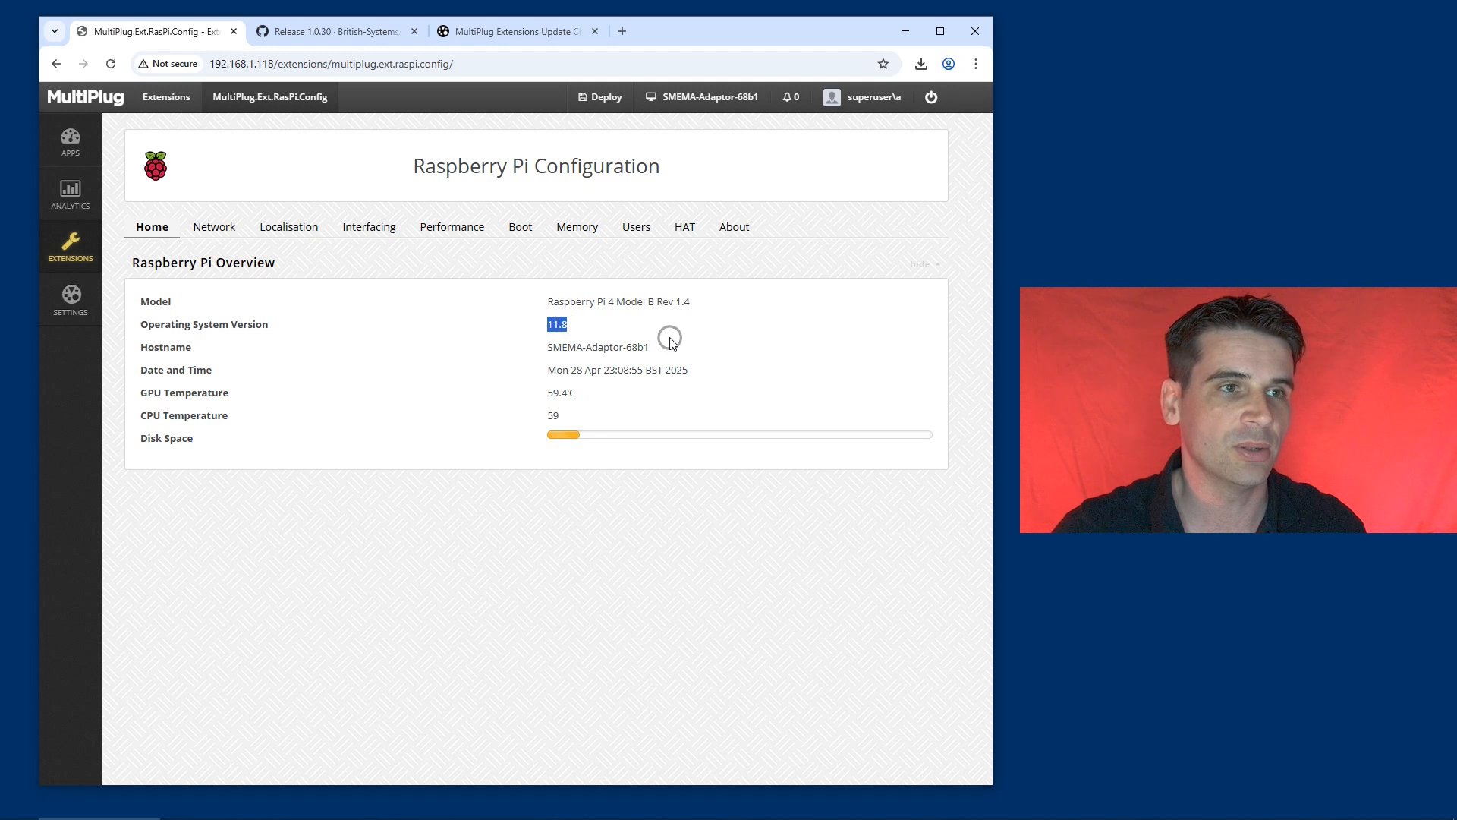